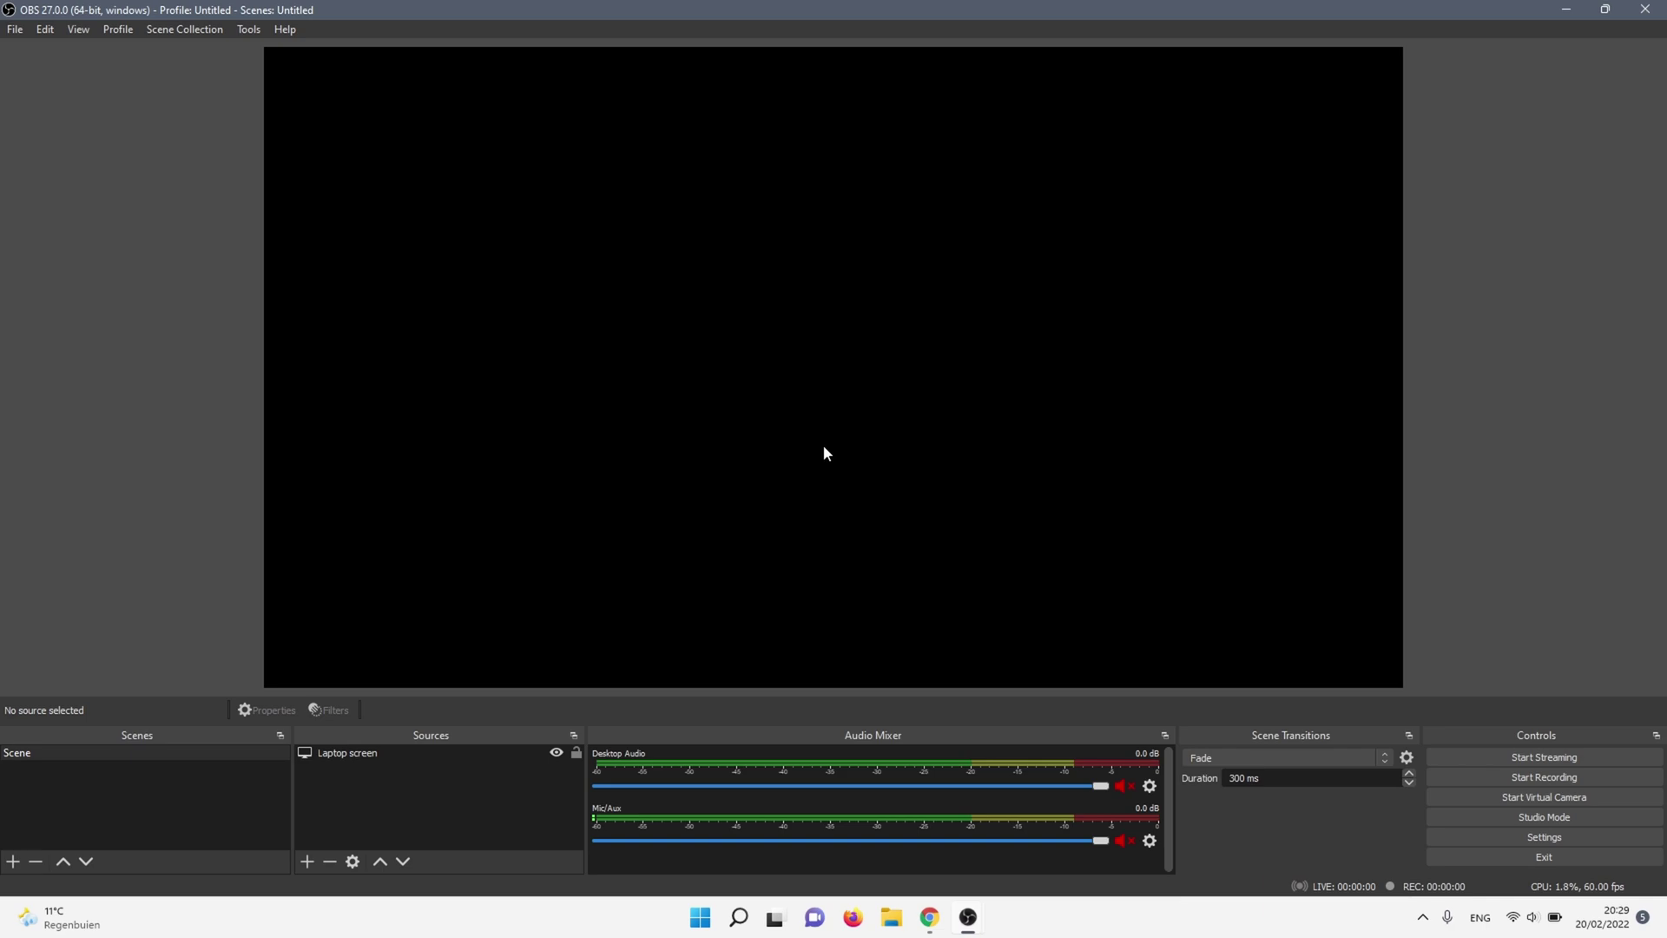
Open Graphics settings from search with 'Desktop app' kept as the type, and start browsing
click(740, 921)
text(gr)
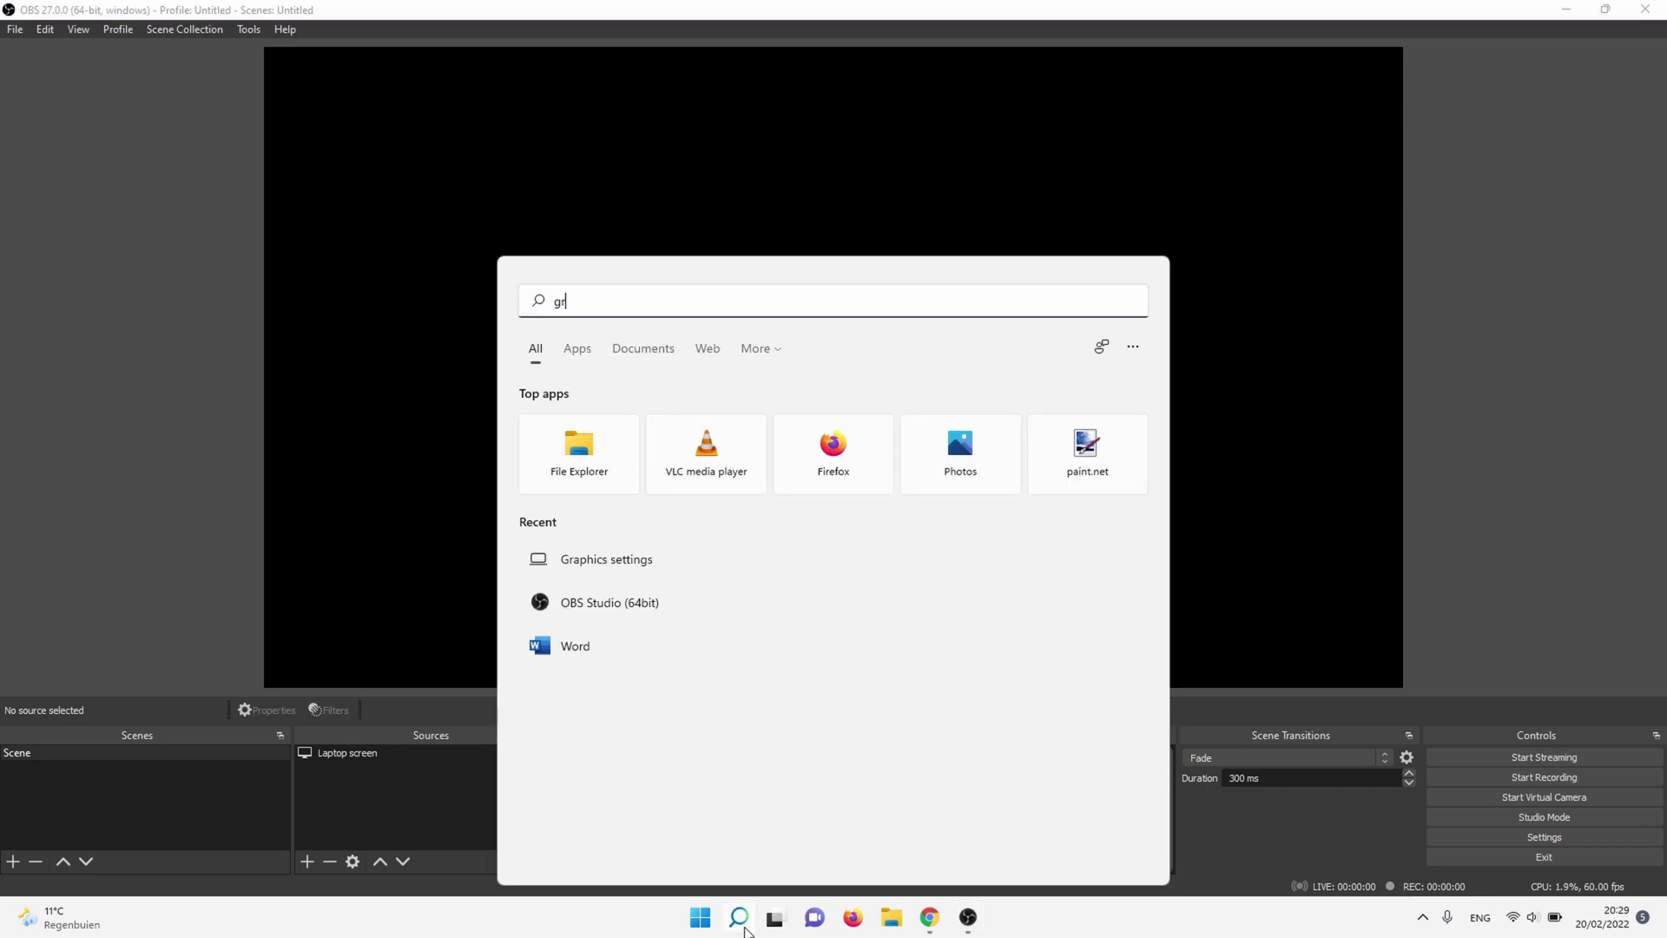
text(aphics sett)
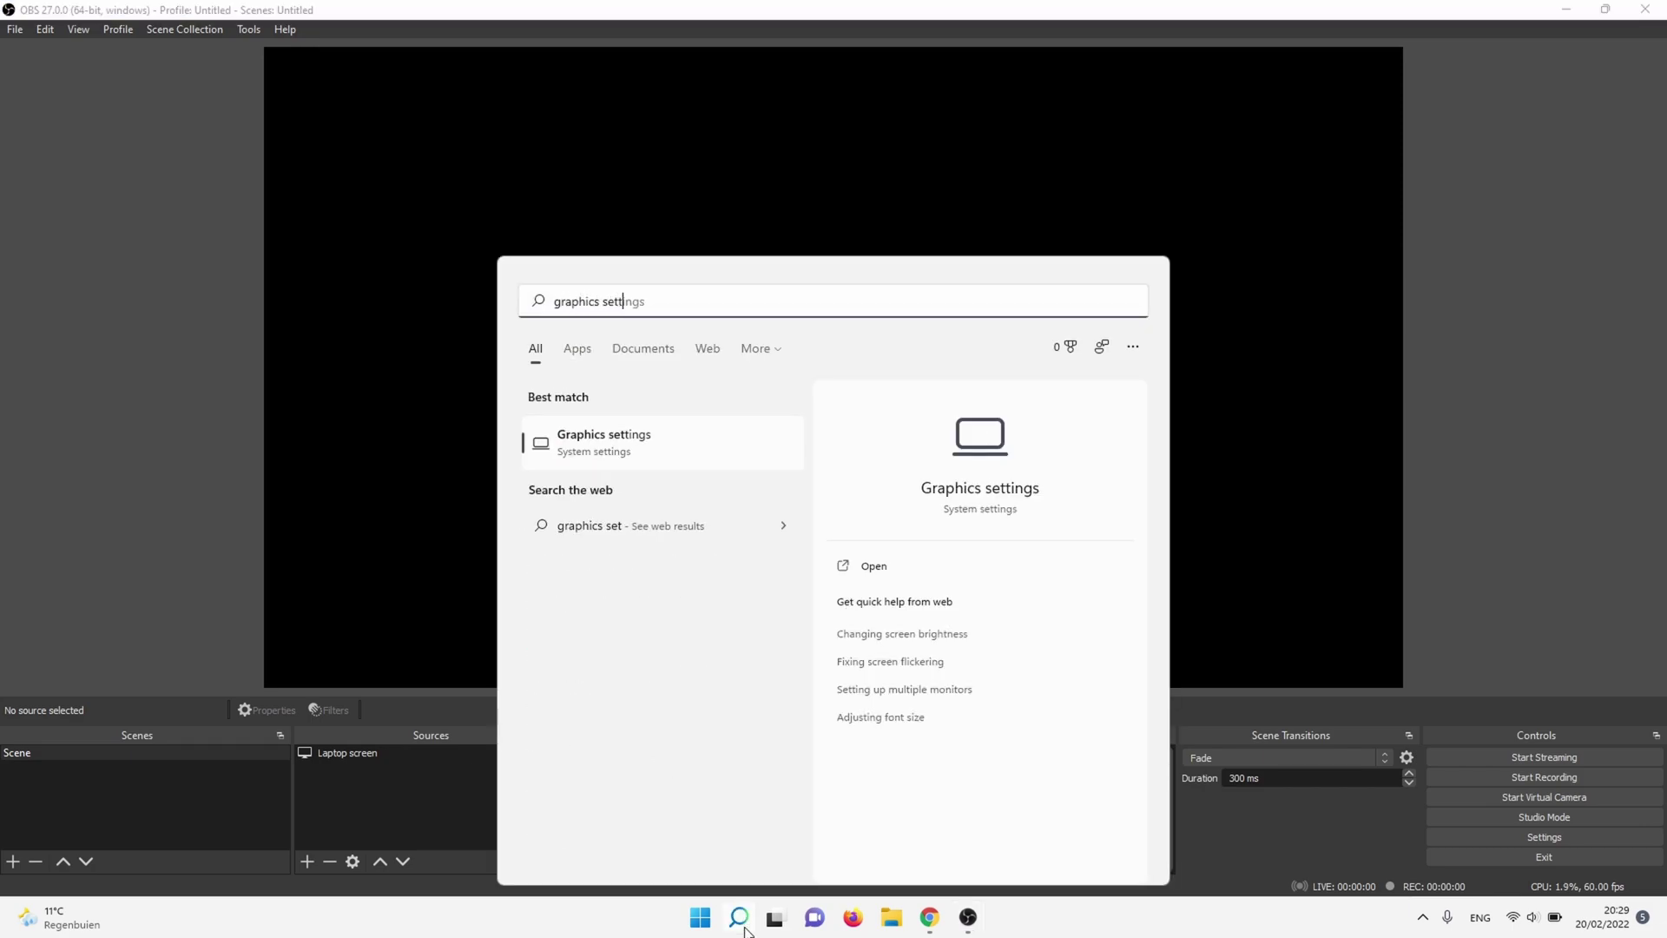
text(ings)
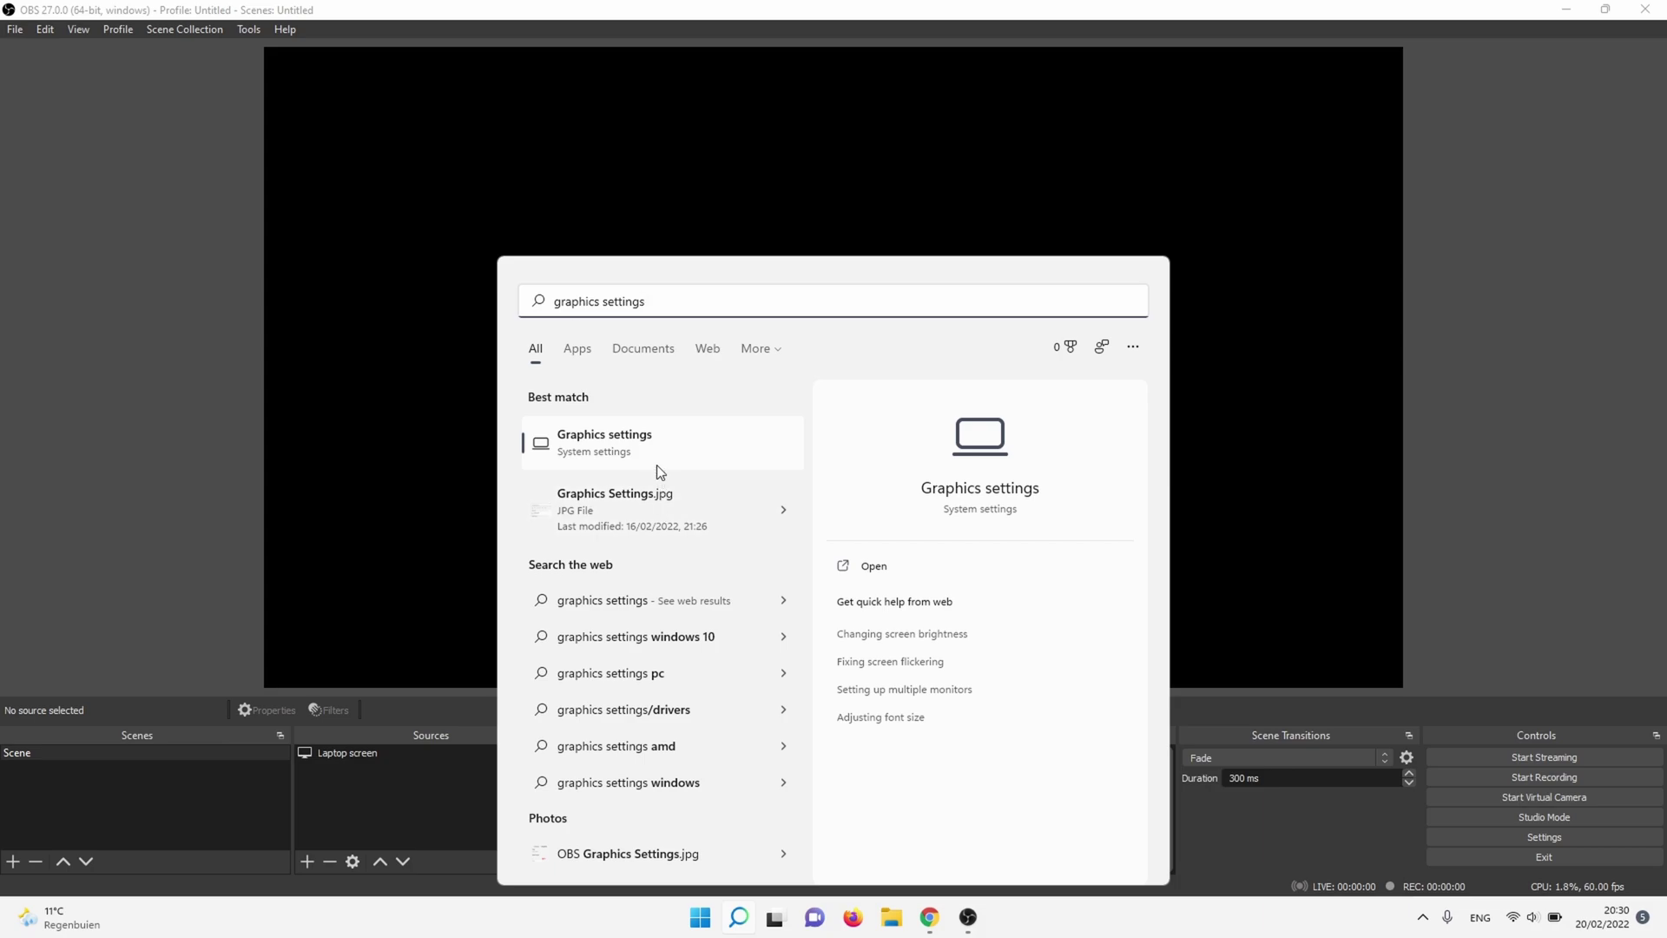
click(659, 463)
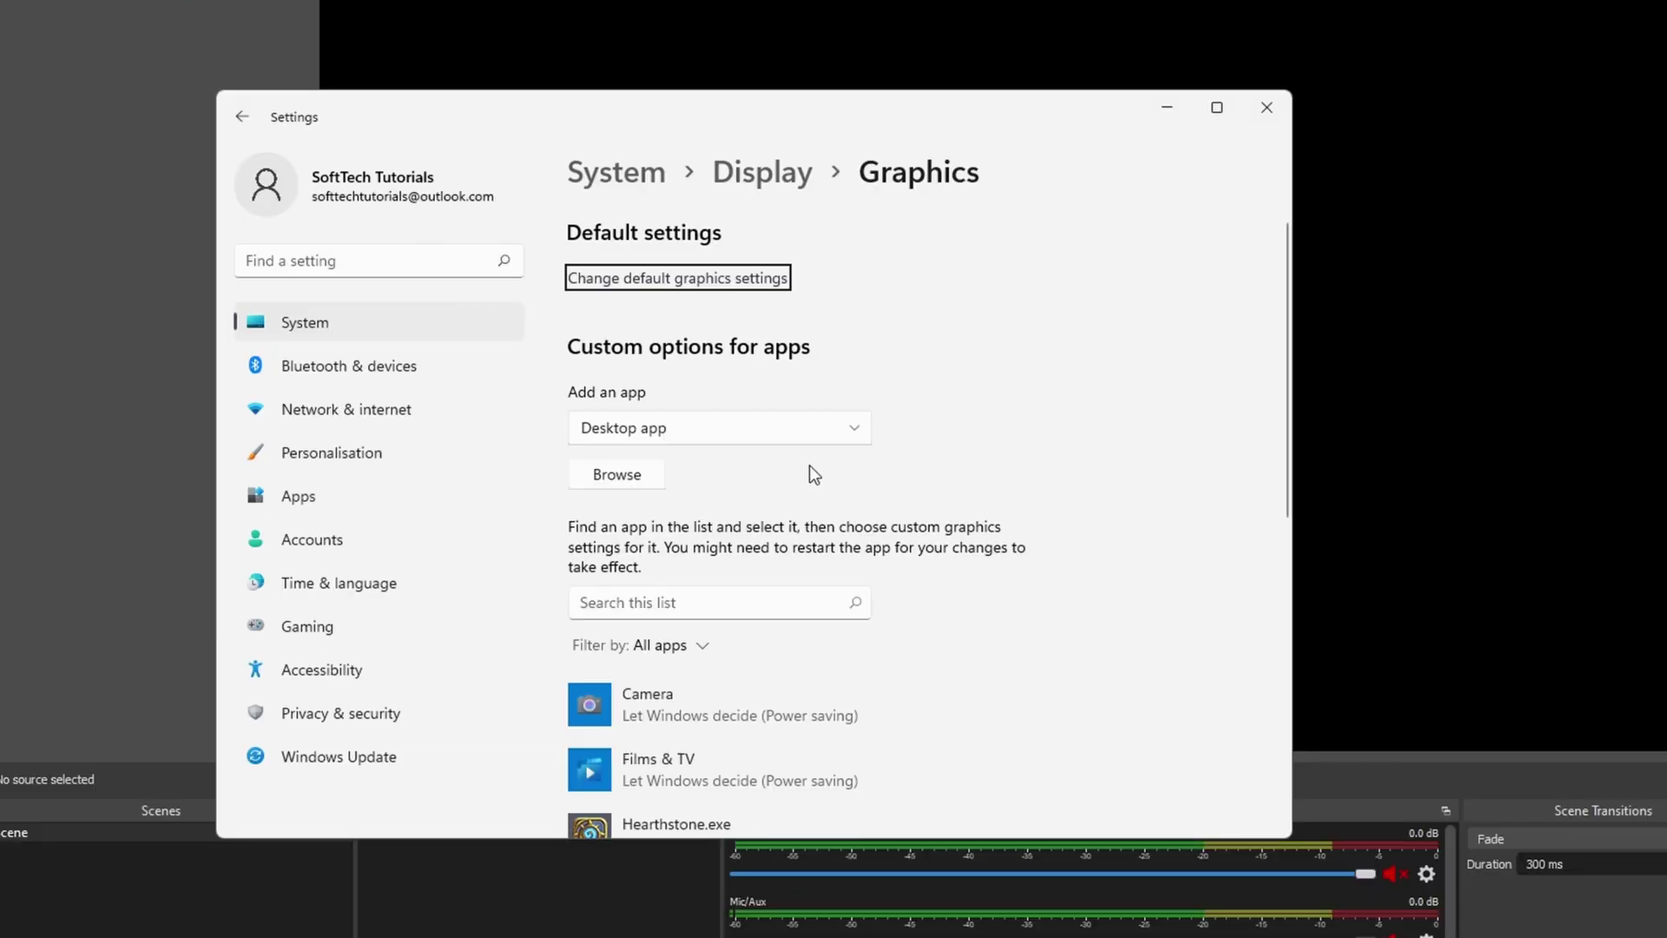
click(717, 427)
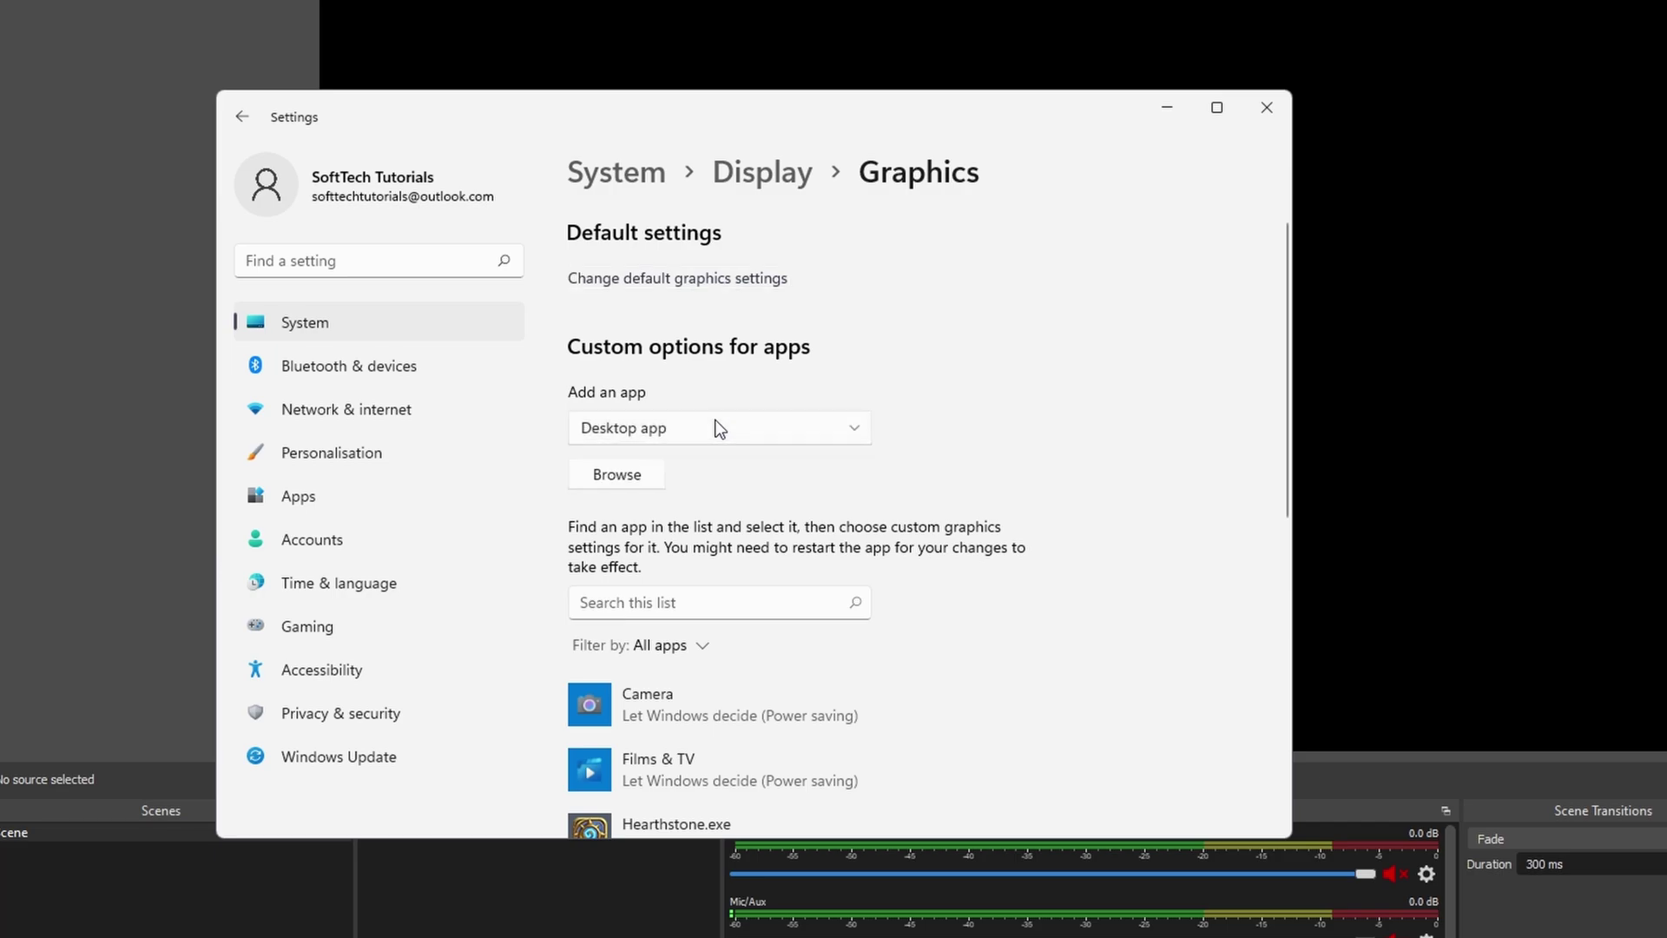
click(649, 476)
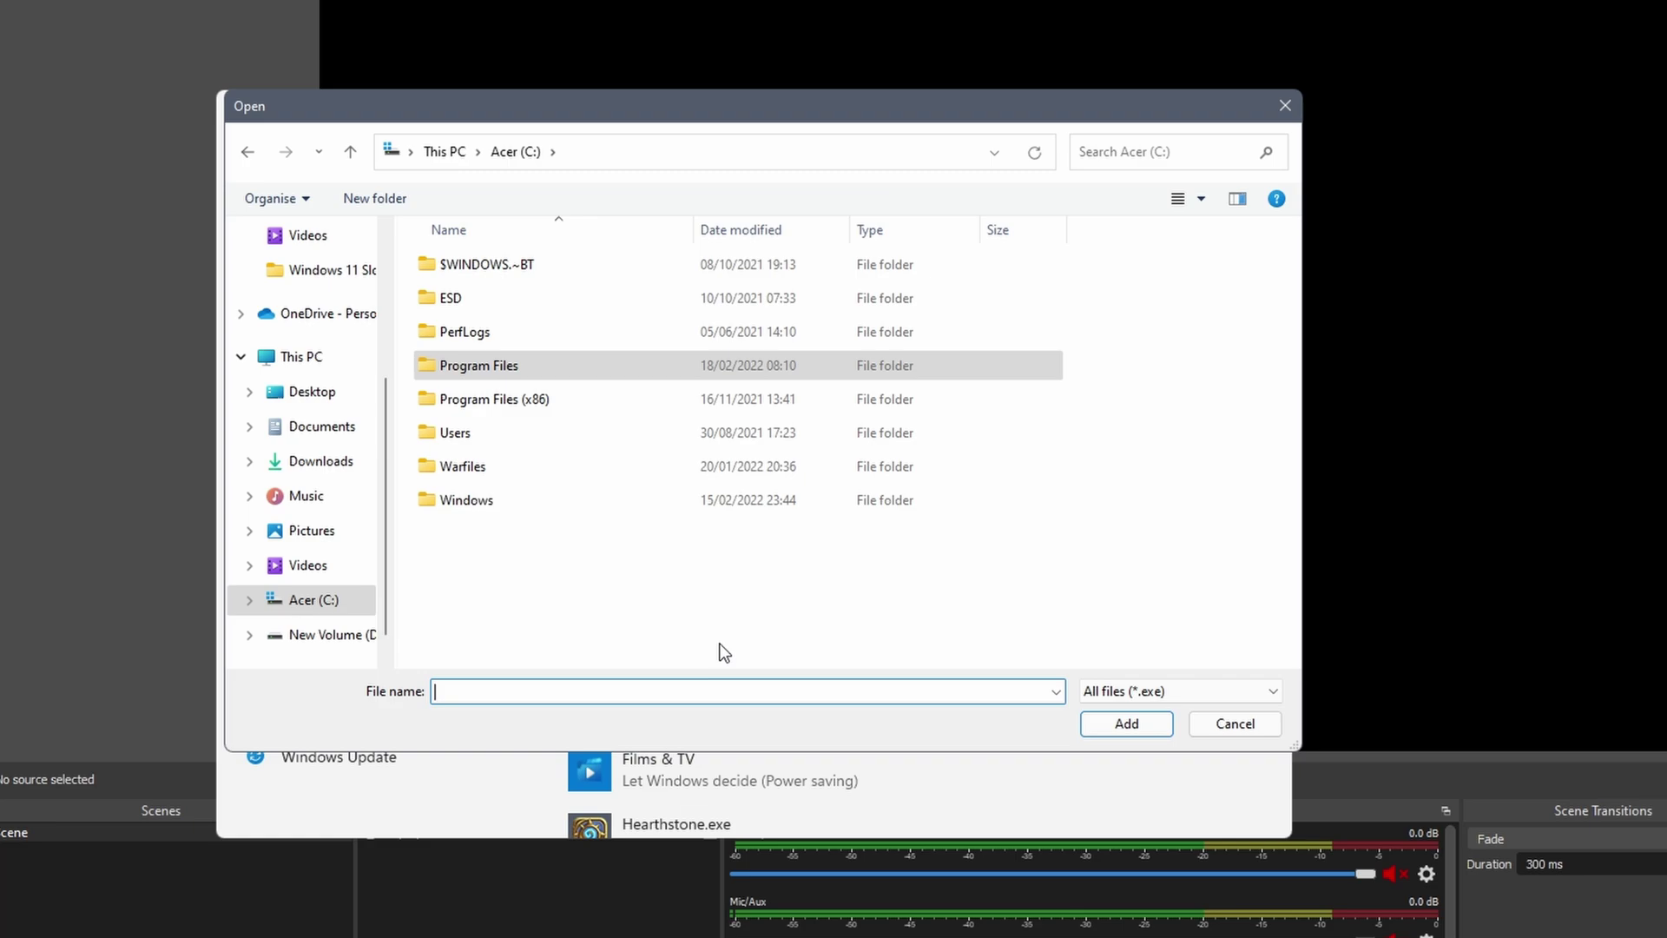
Add C:\Program Files\obs-studio\bin\64bit\obs64.exe to the Graphics app list
double_click(556, 364)
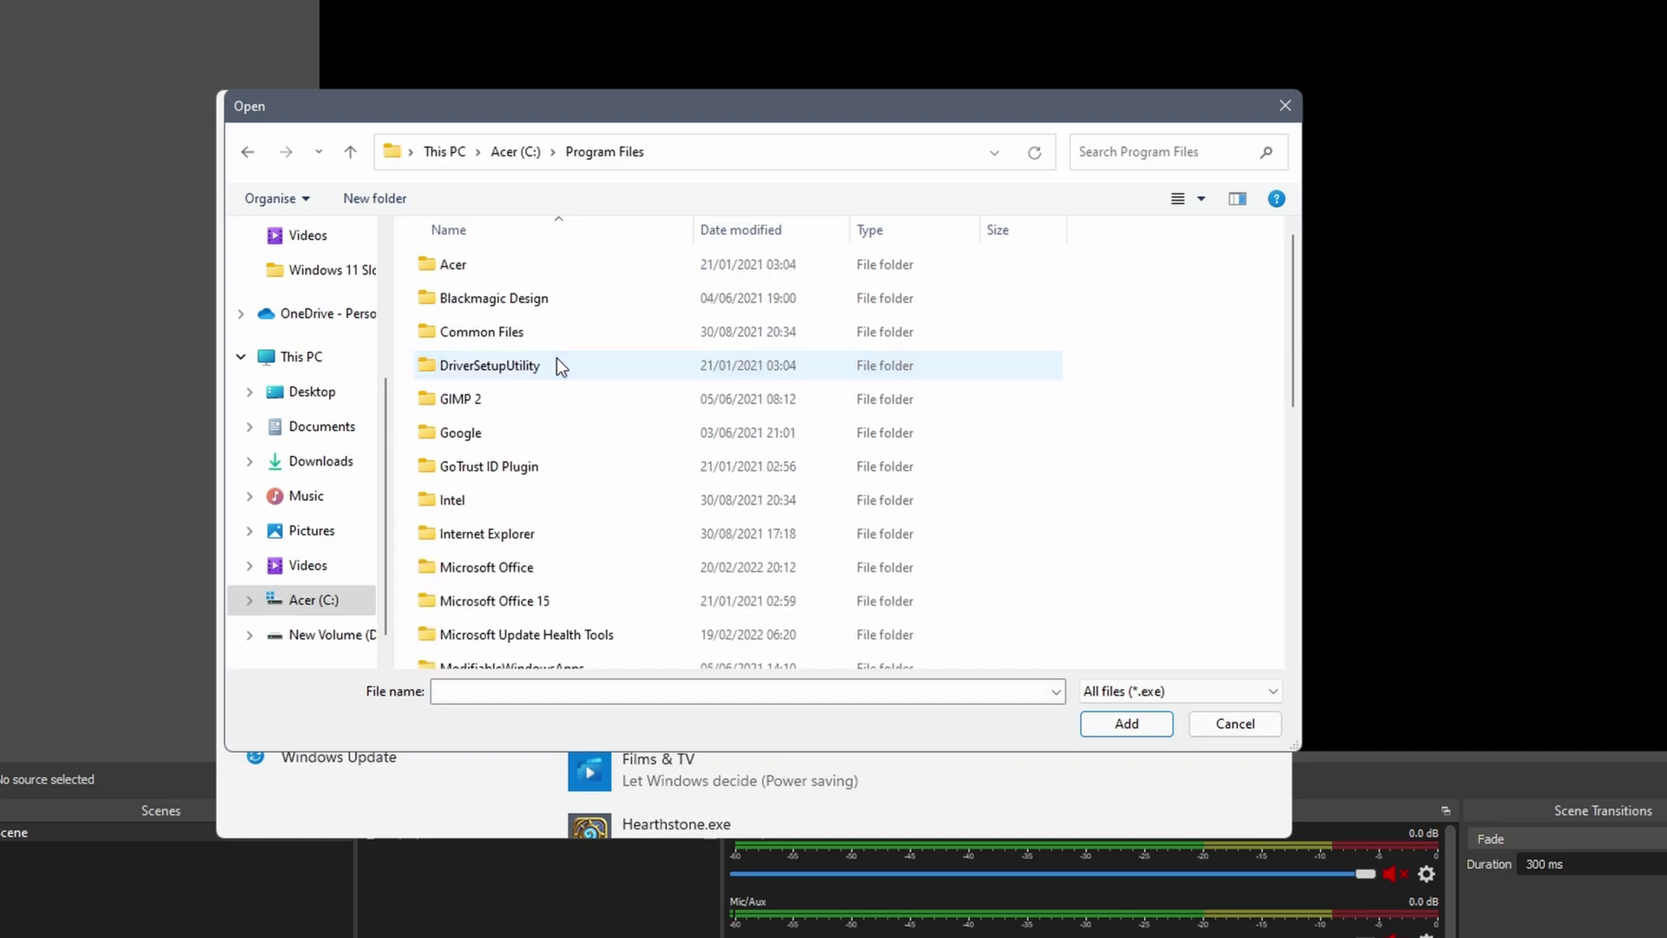
scroll(548, 515, down, 5)
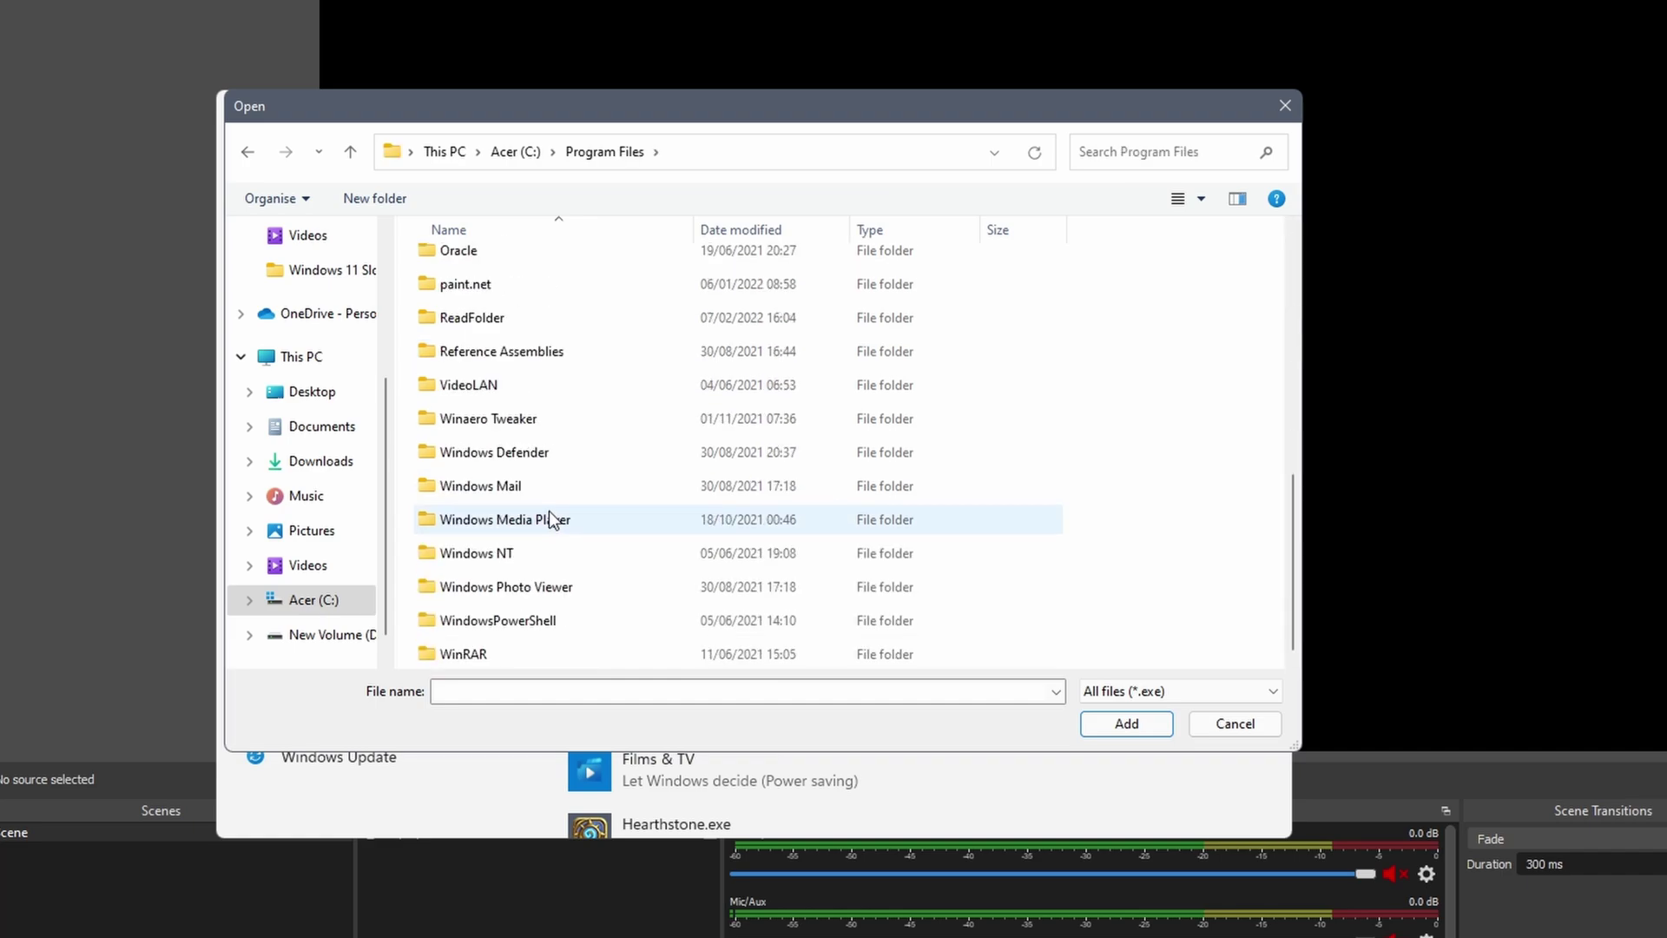
scroll(548, 510, up, 2)
double_click(476, 288)
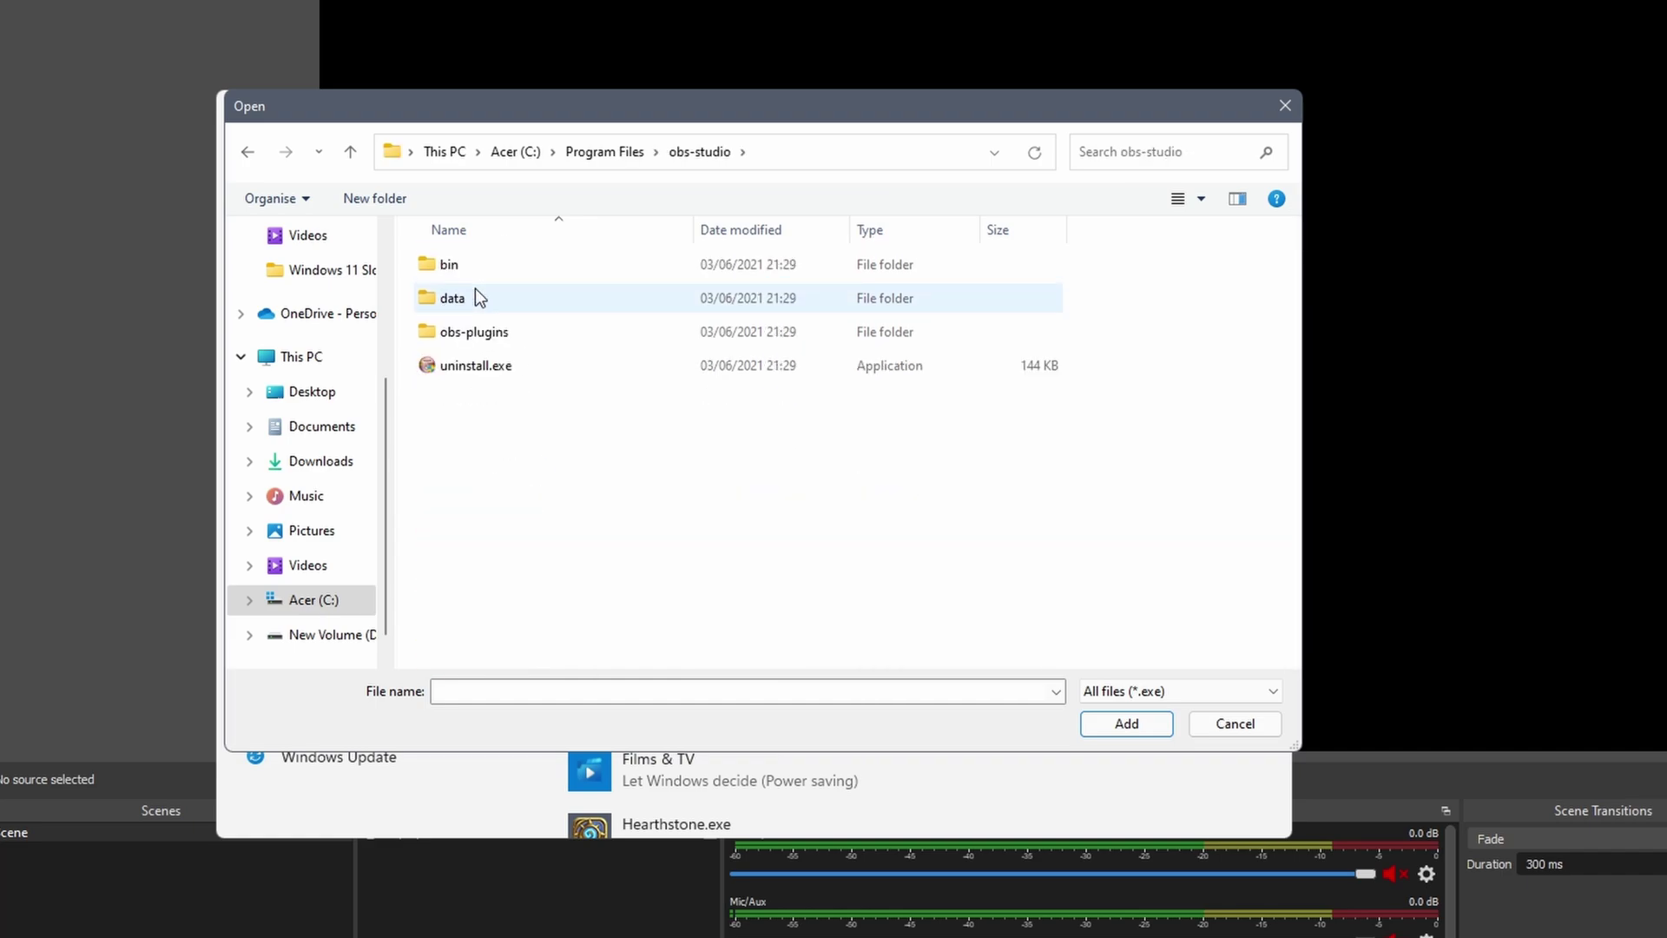
double_click(472, 270)
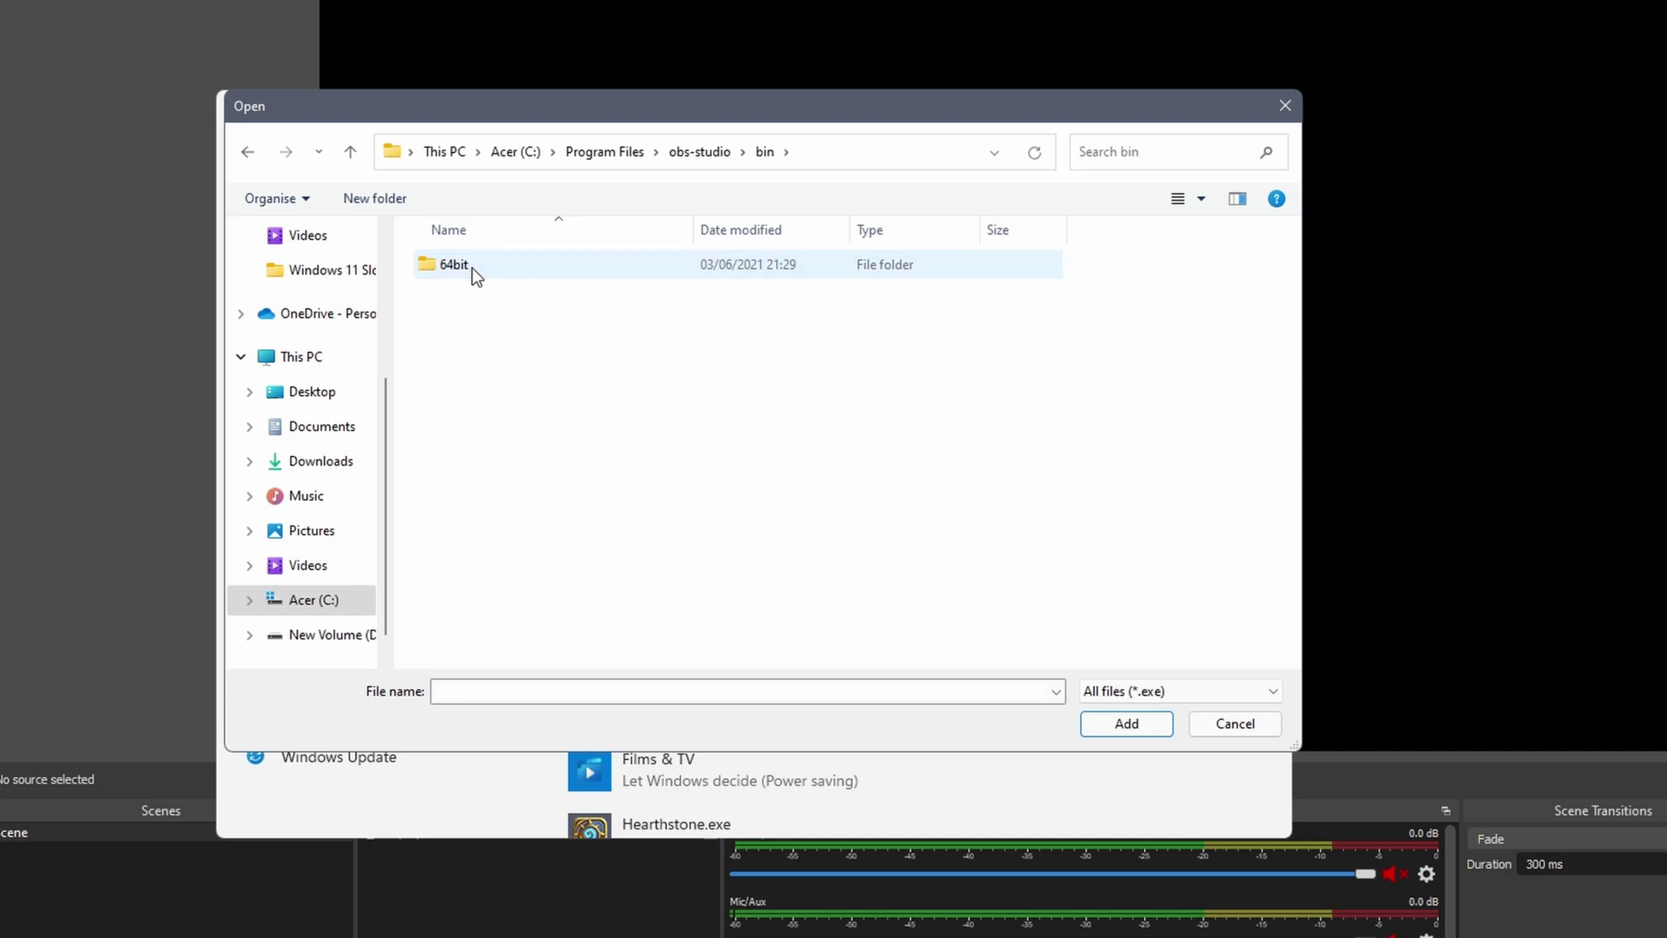
double_click(475, 273)
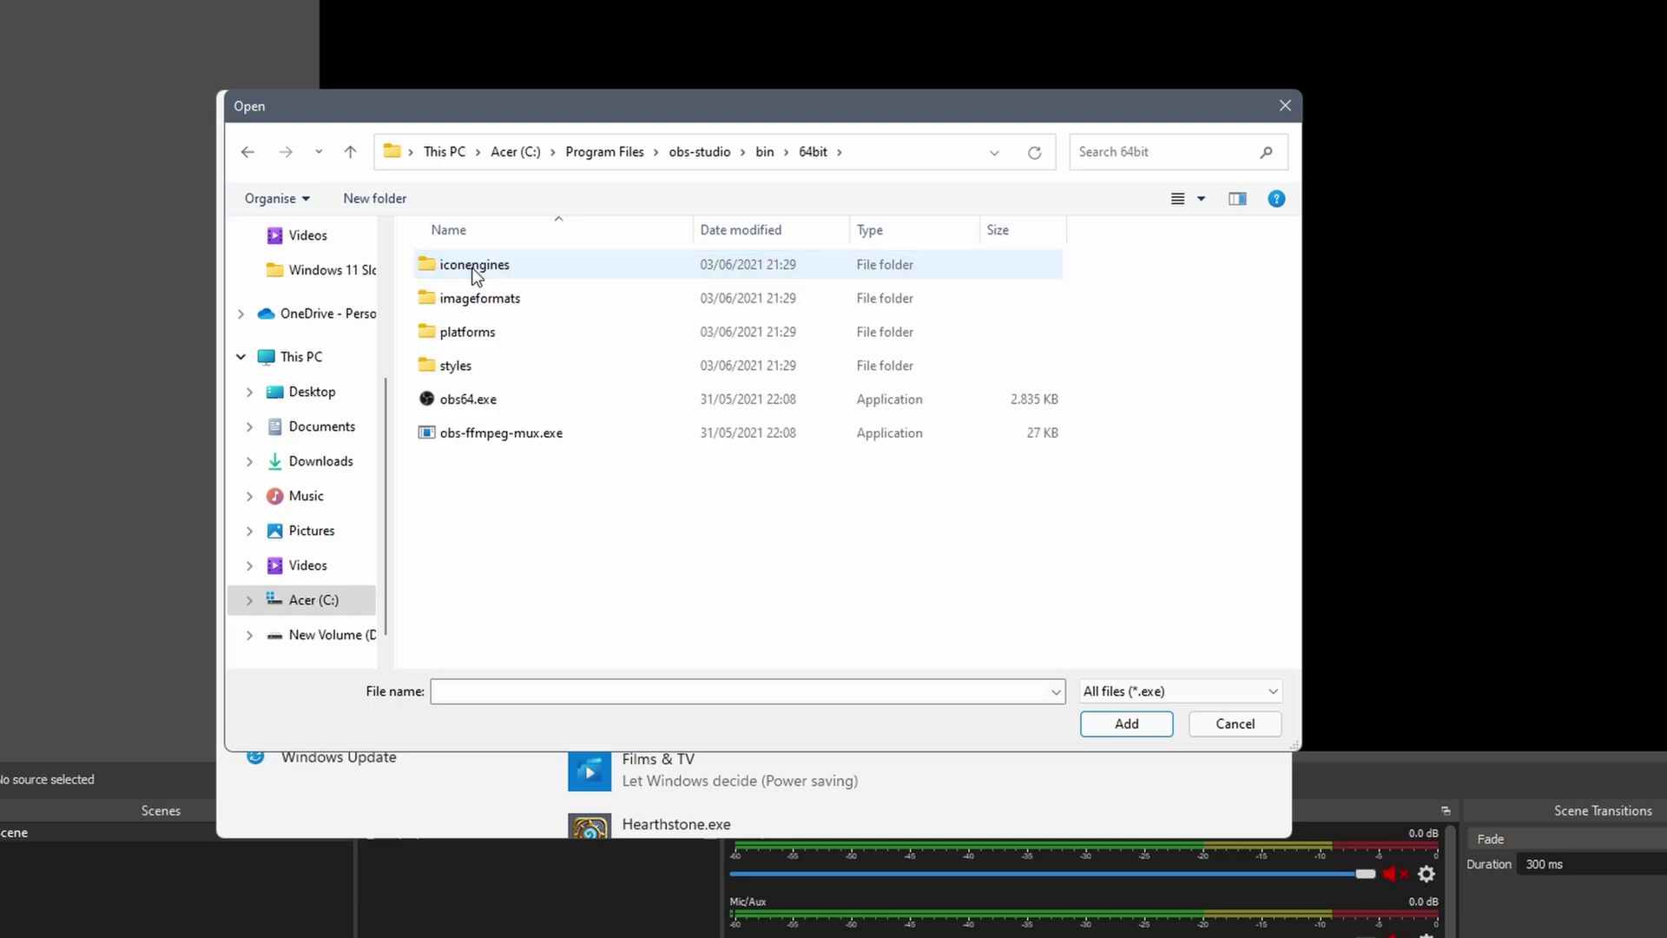
double_click(476, 410)
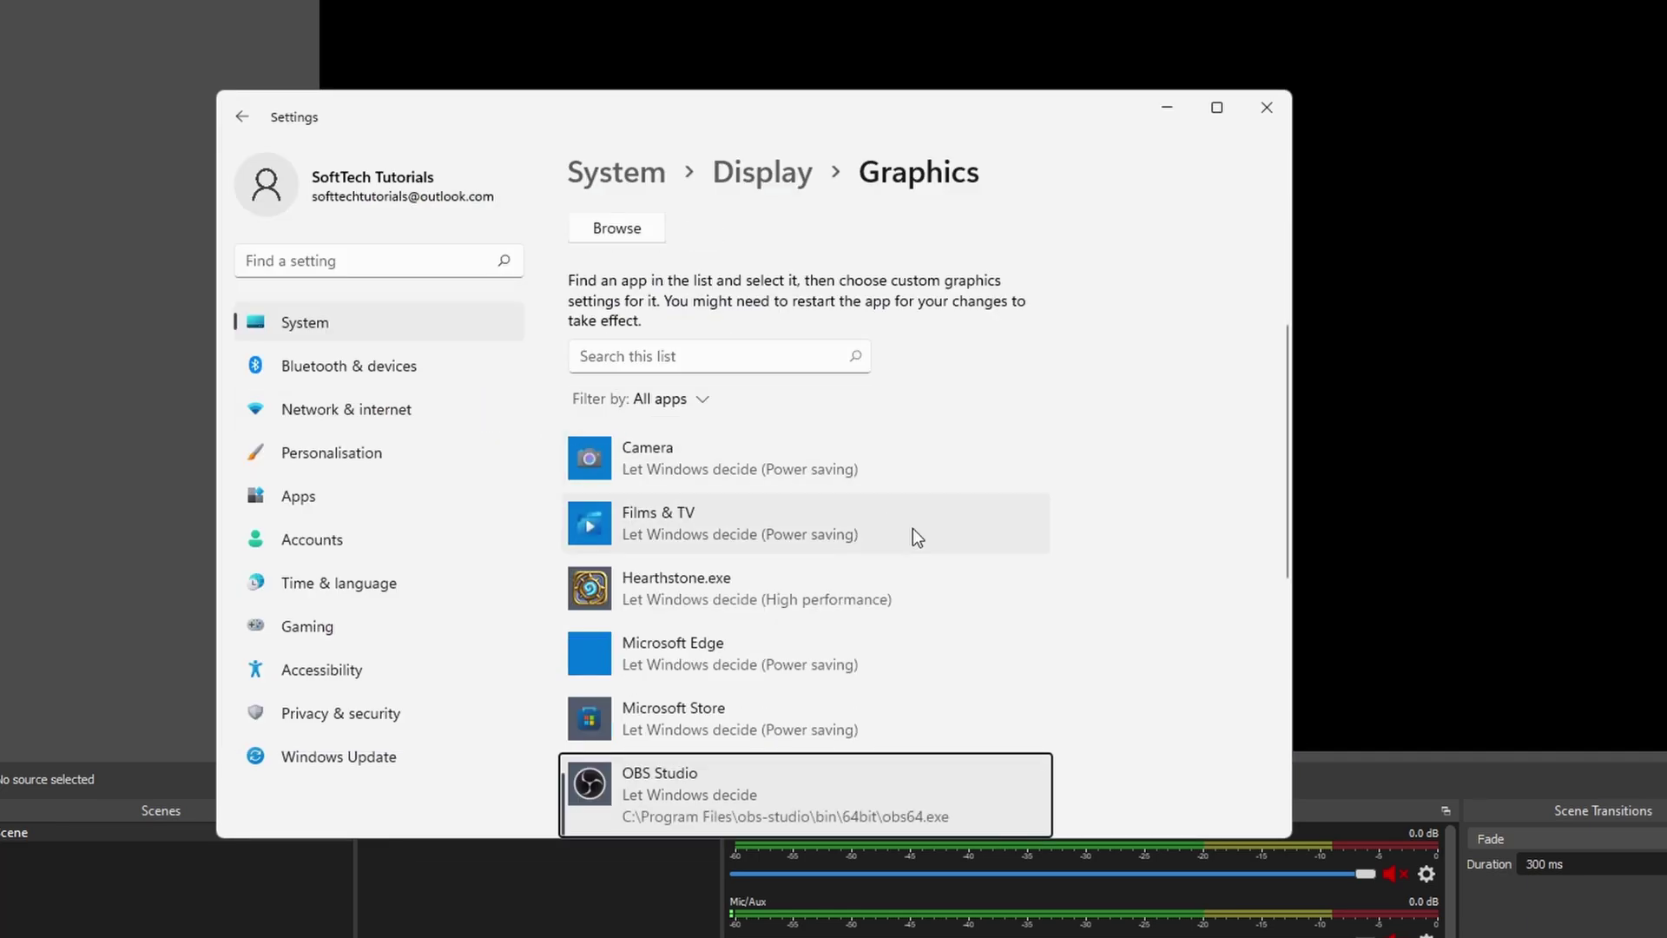
scroll(964, 548, down, 3)
scroll(1024, 585, down, 2)
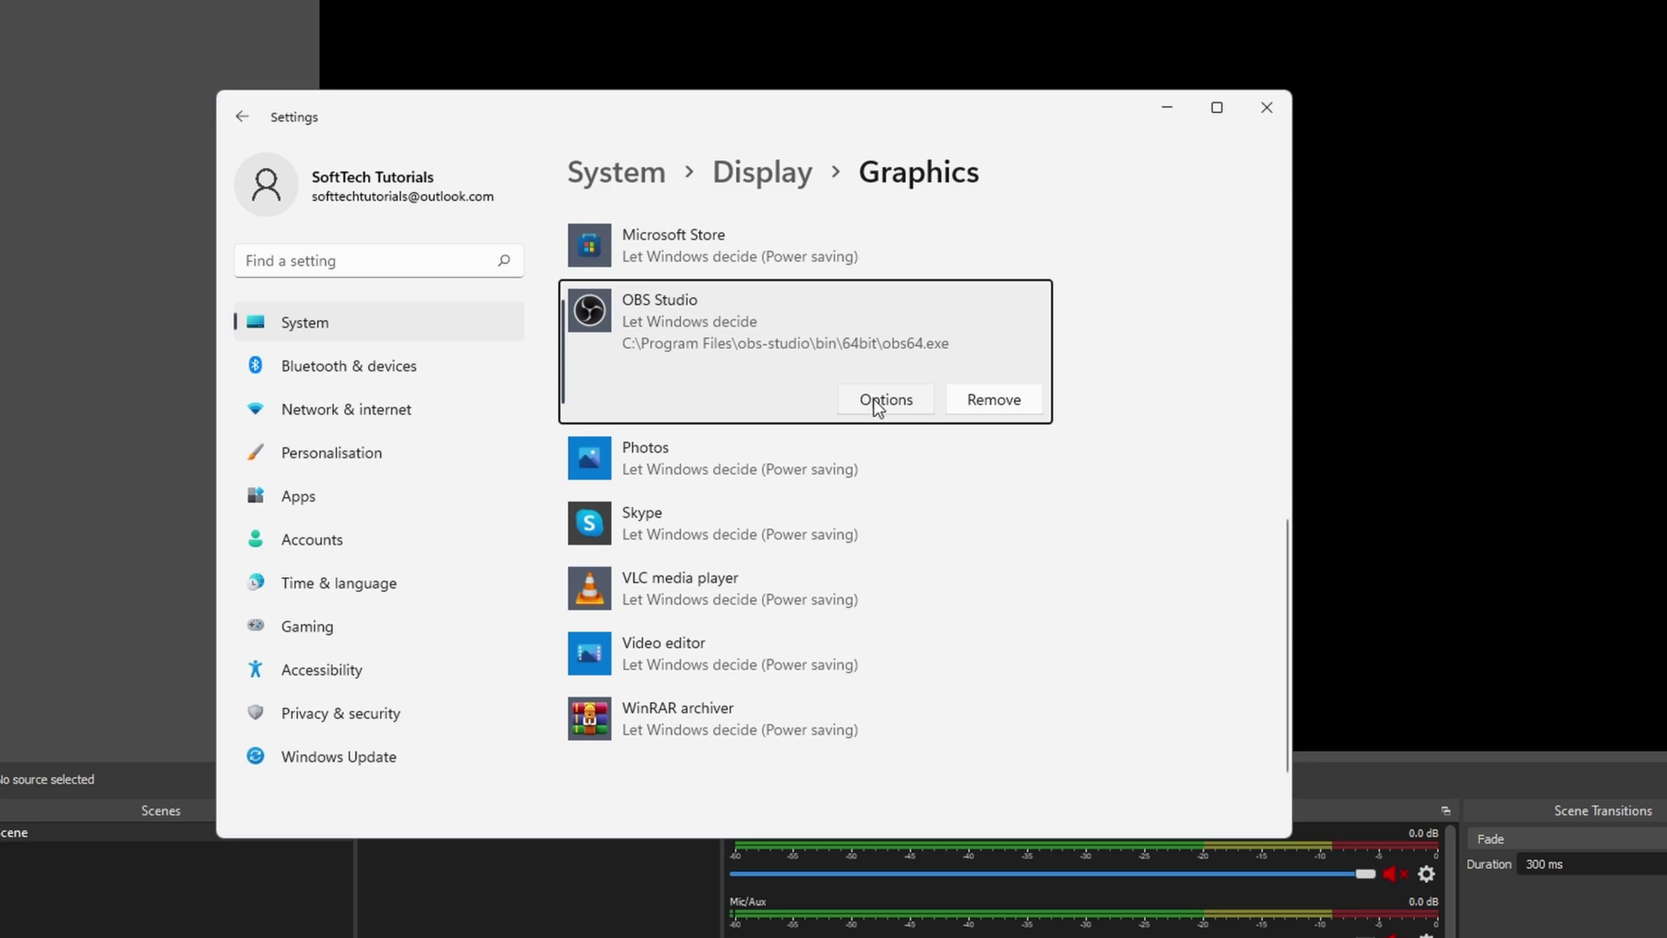
Save OBS Studio's graphics preference as Power saving
click(875, 400)
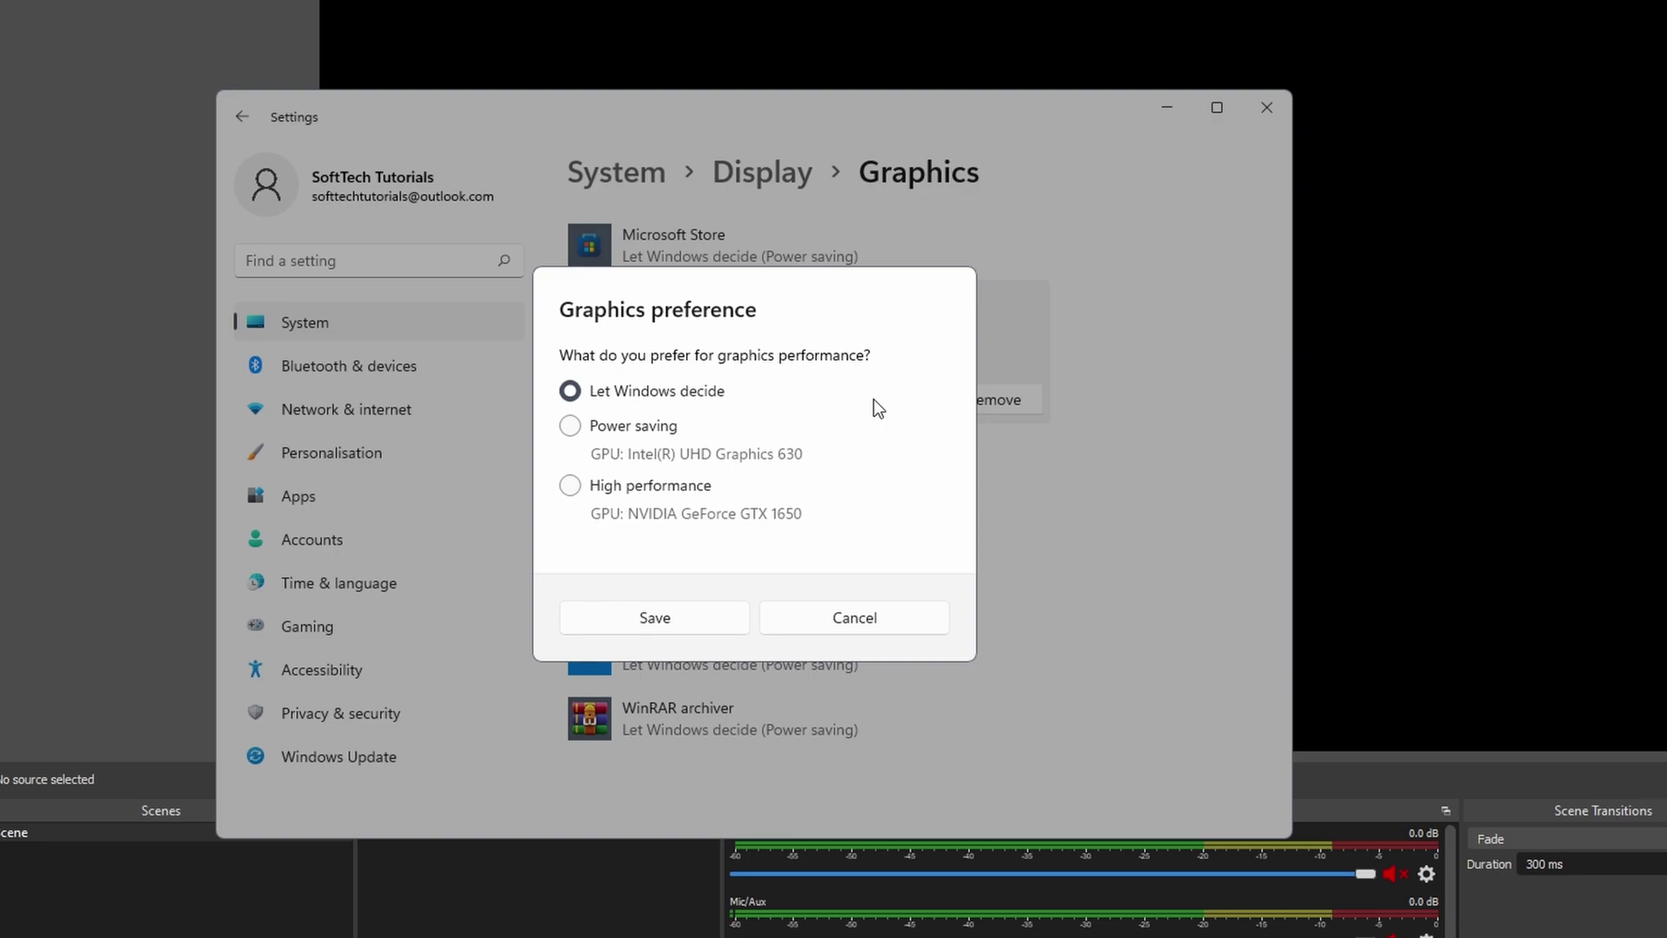
click(601, 434)
click(599, 428)
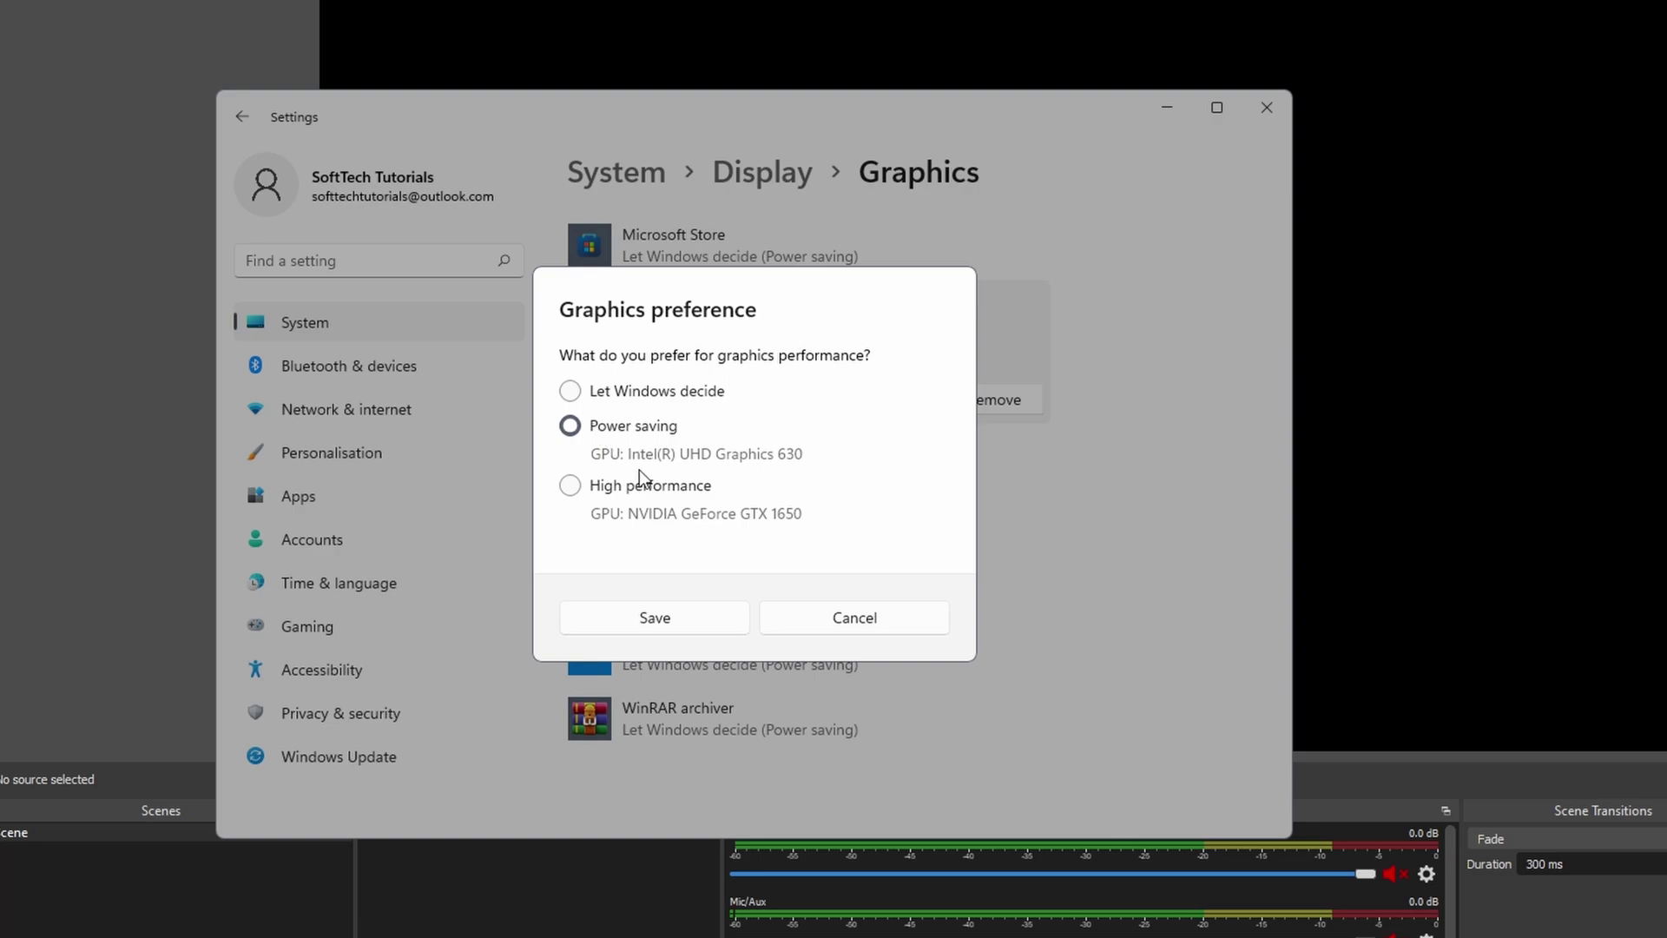
click(670, 623)
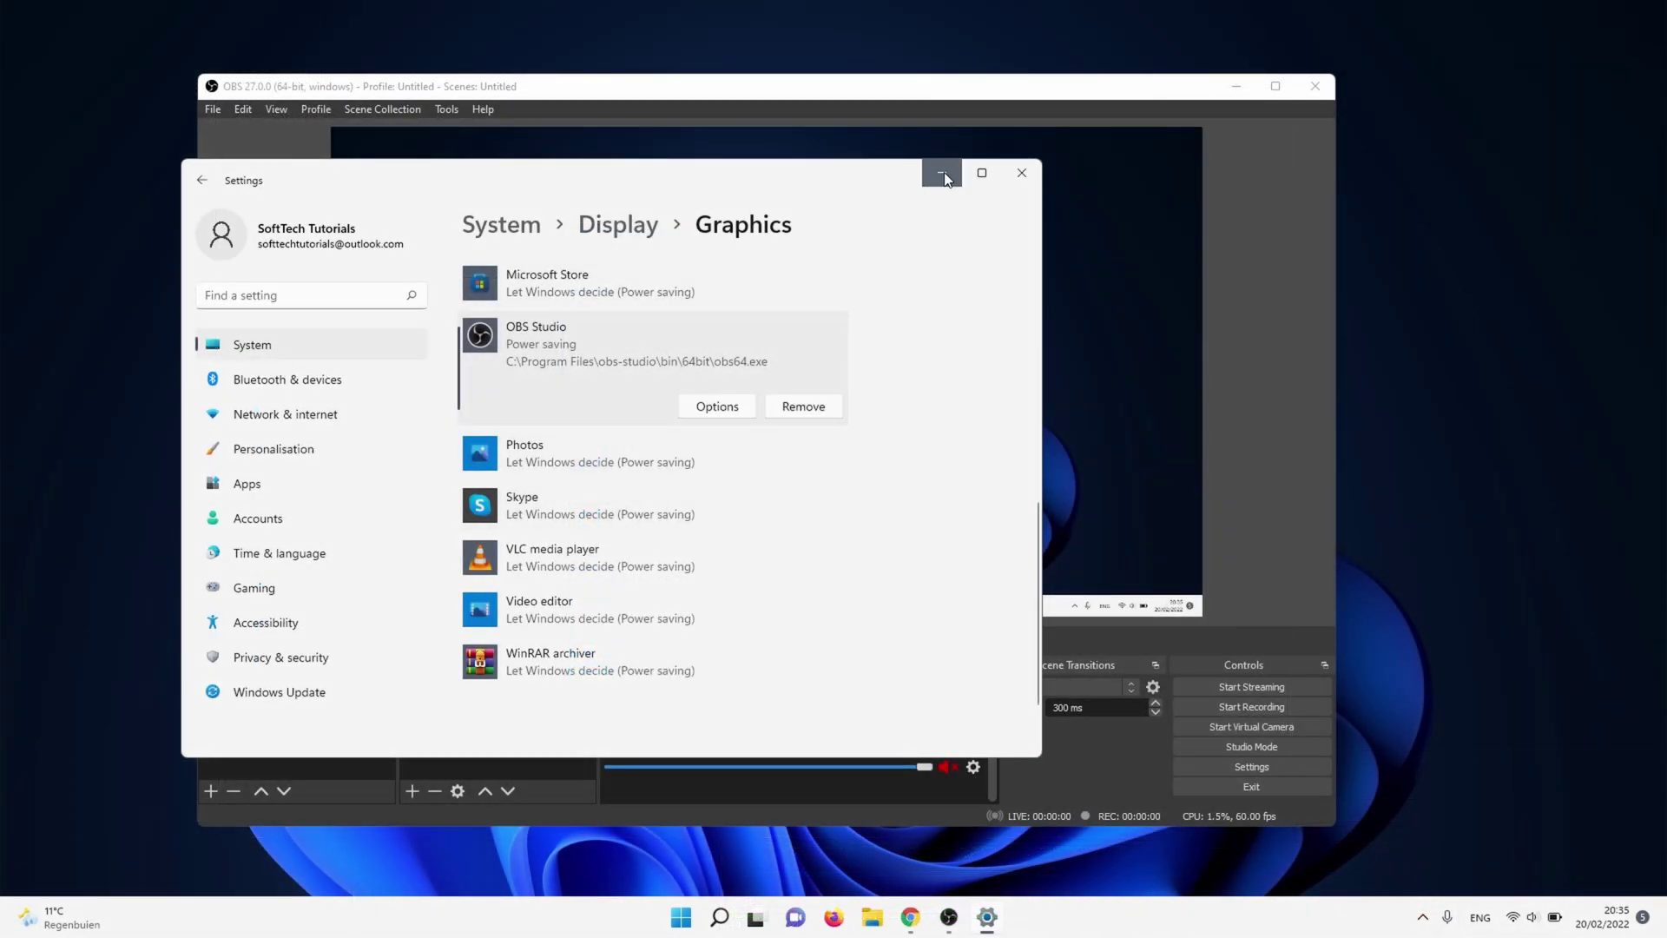
Minimize the Settings window and drag the OBS window toward the screen centre
click(945, 172)
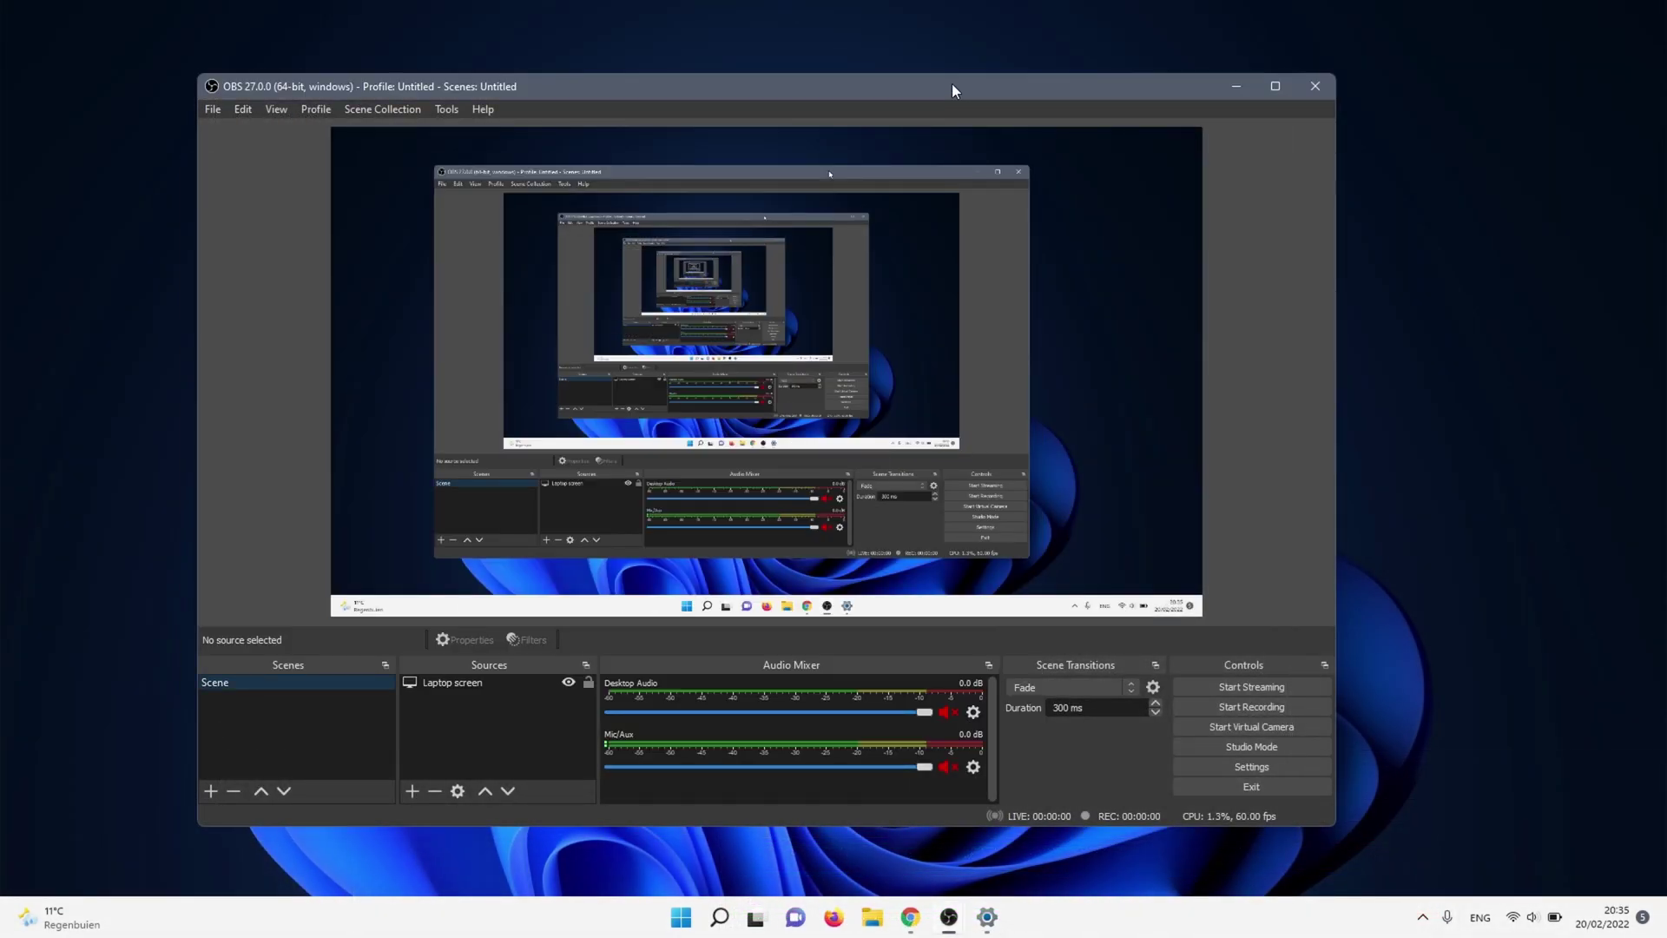
mouse_move(952, 85)
mouse_down()
mouse_move(1253, 132)
mouse_move(911, 116)
mouse_up()
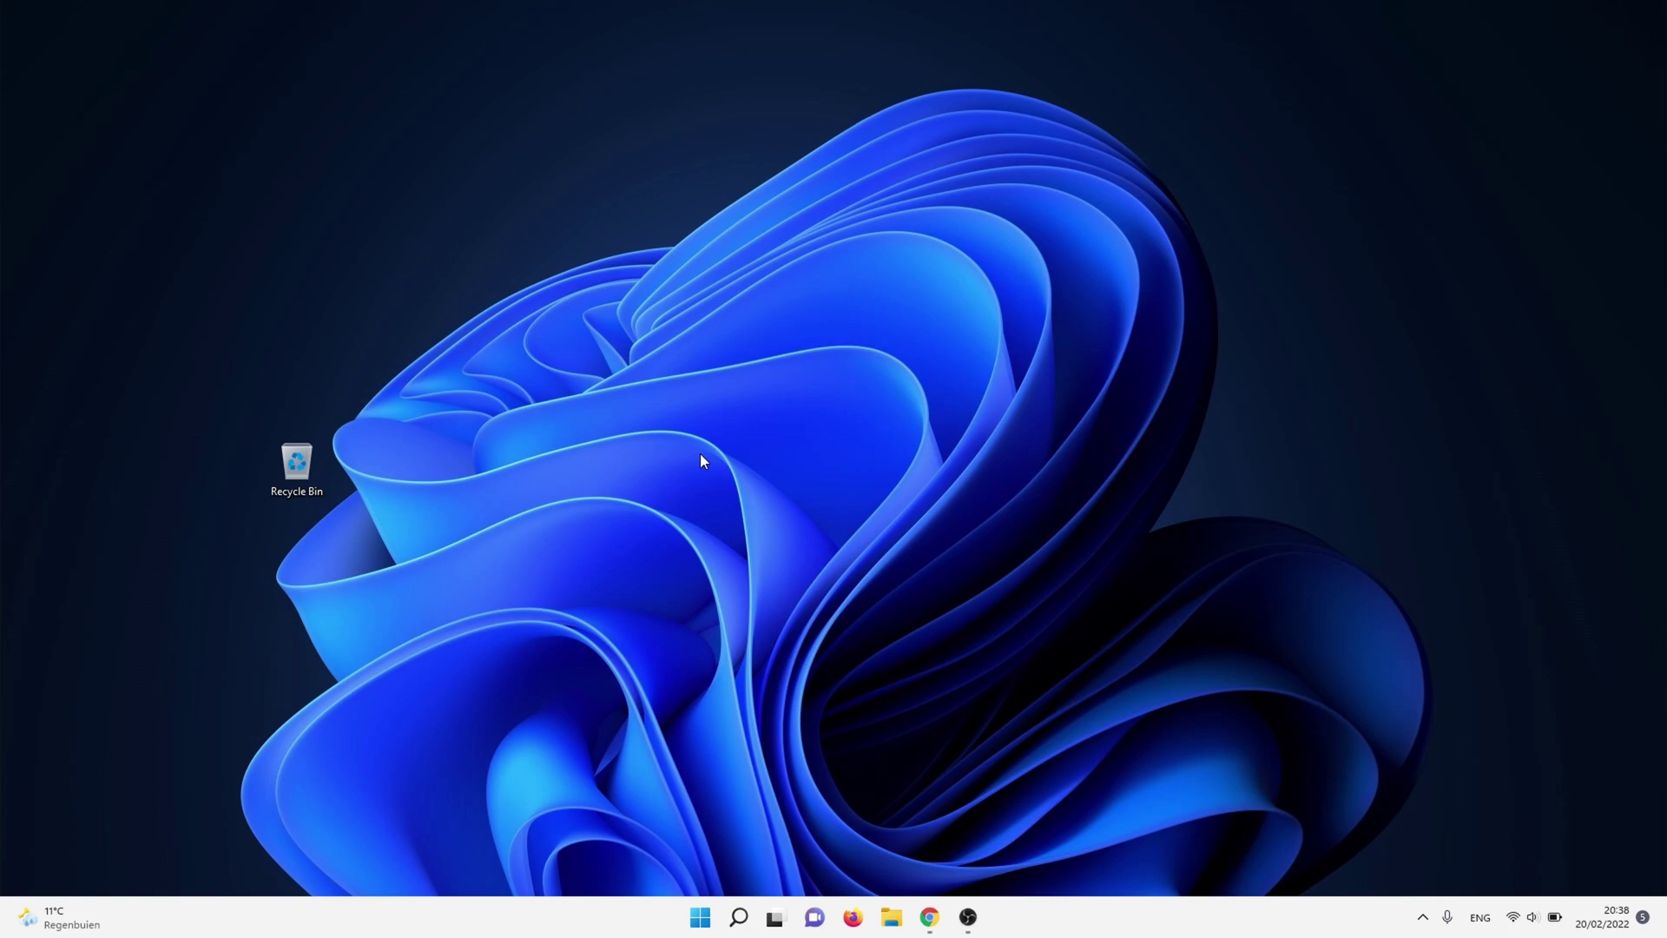
Search for 'obs' and open the OBS Studio (64bit) shortcut's file location
click(737, 915)
text(obs)
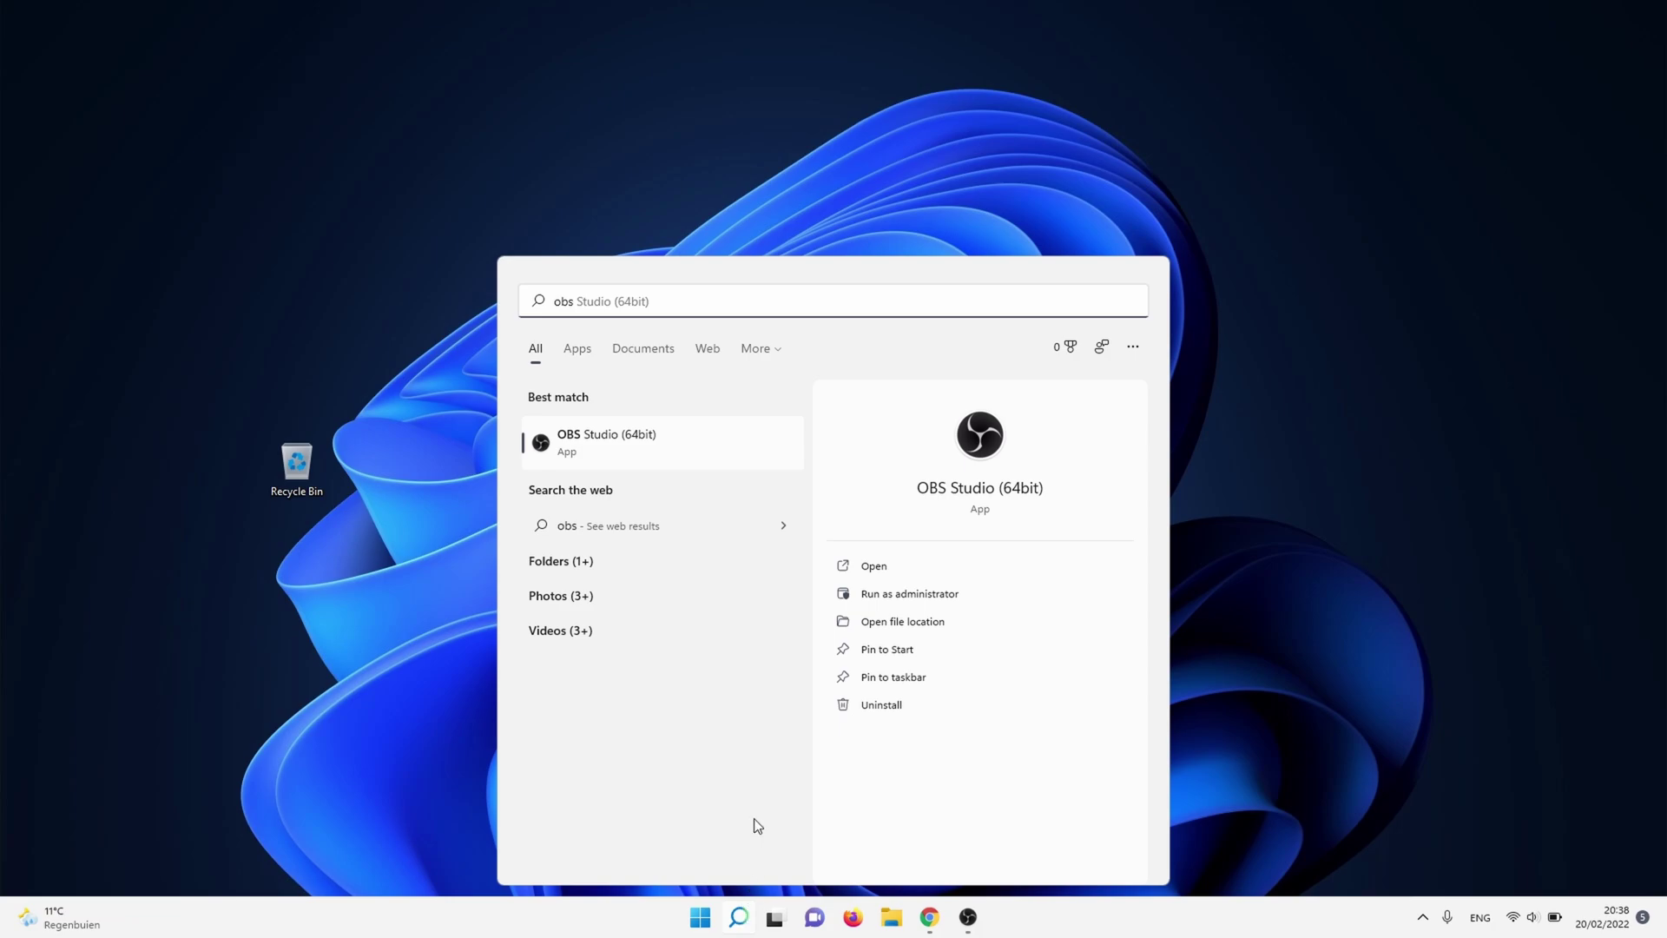
right_click(695, 442)
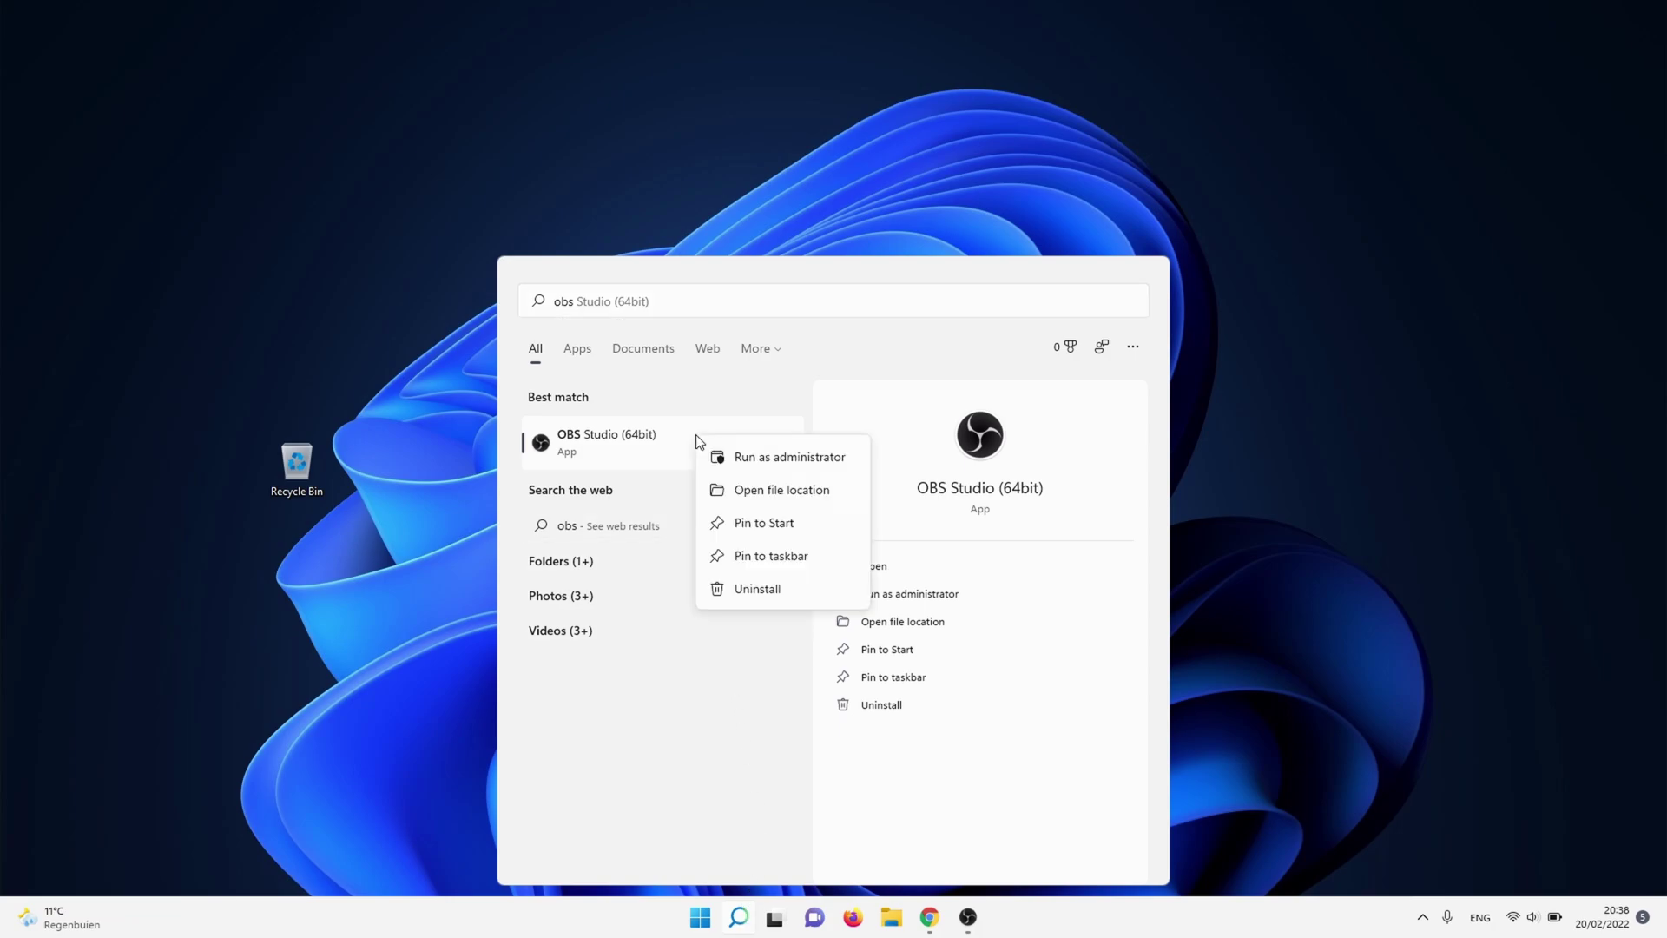
click(762, 484)
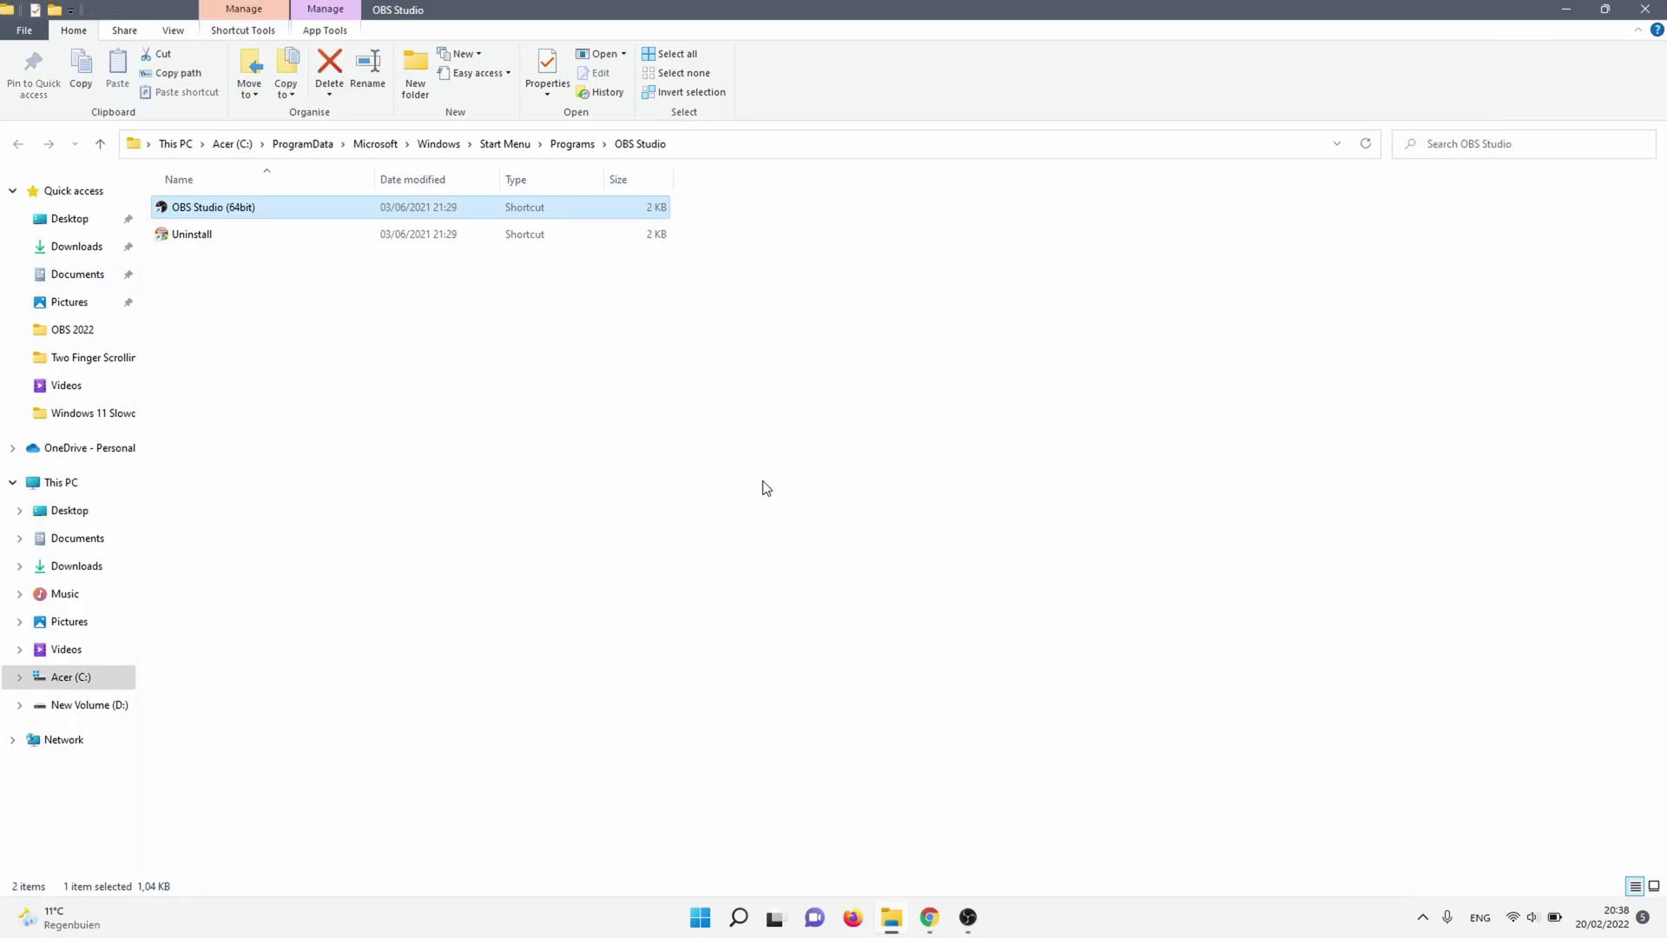
Set the OBS Studio (64bit) shortcut to run as administrator in its Compatibility properties
double_click(307, 214)
right_click(307, 214)
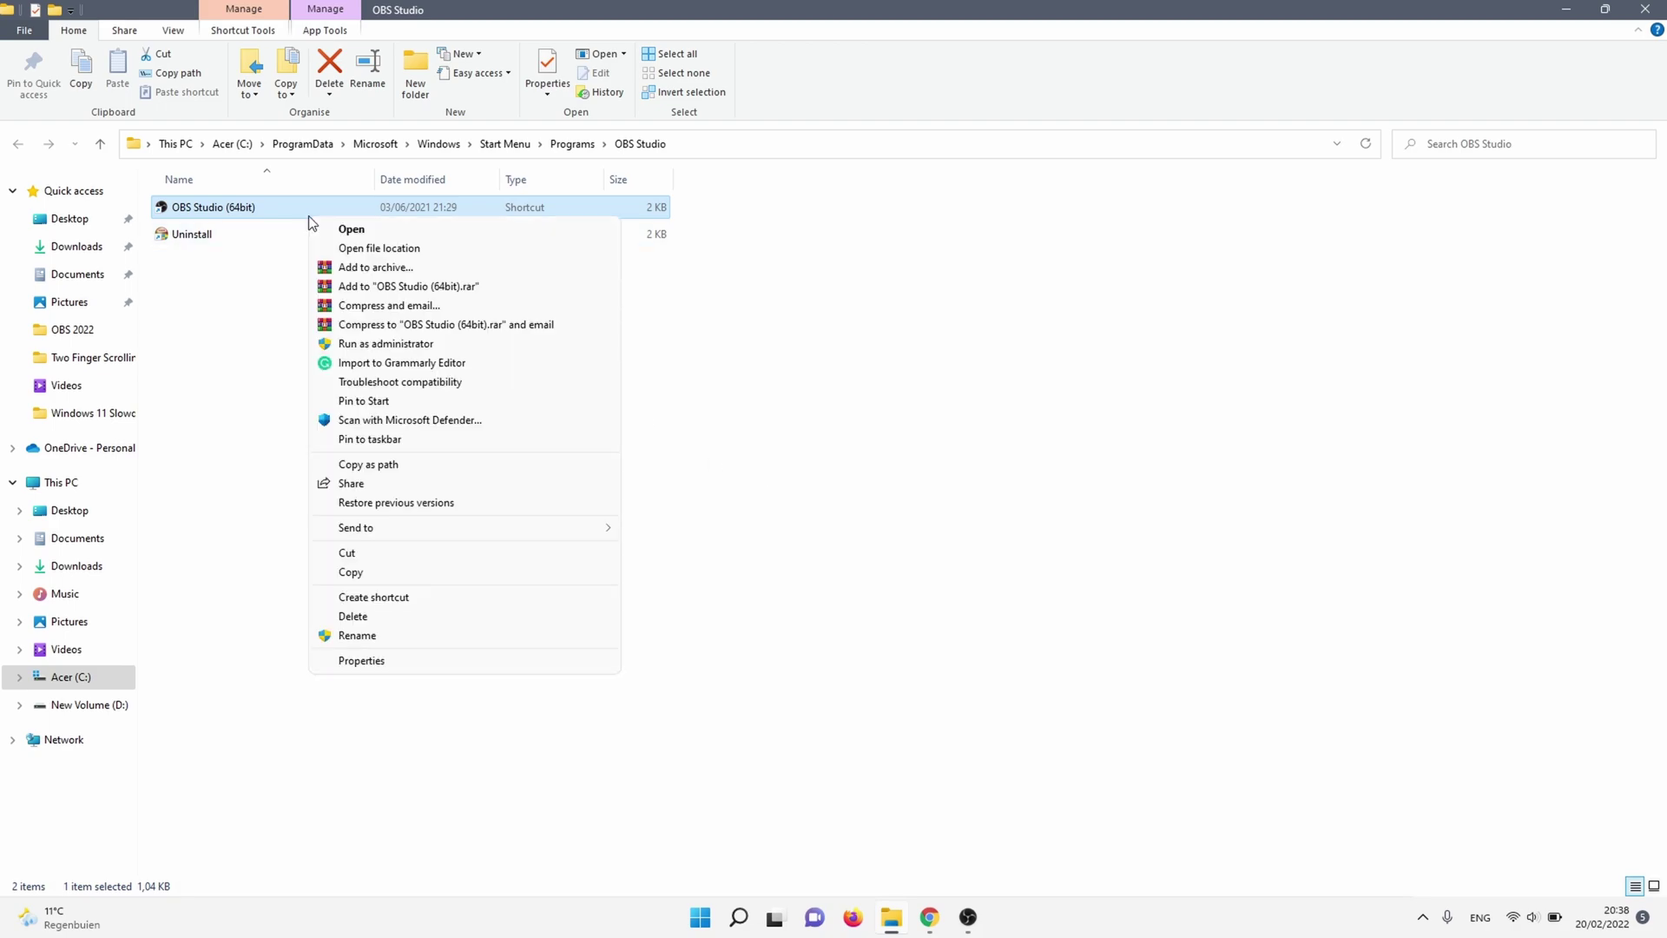
click(422, 667)
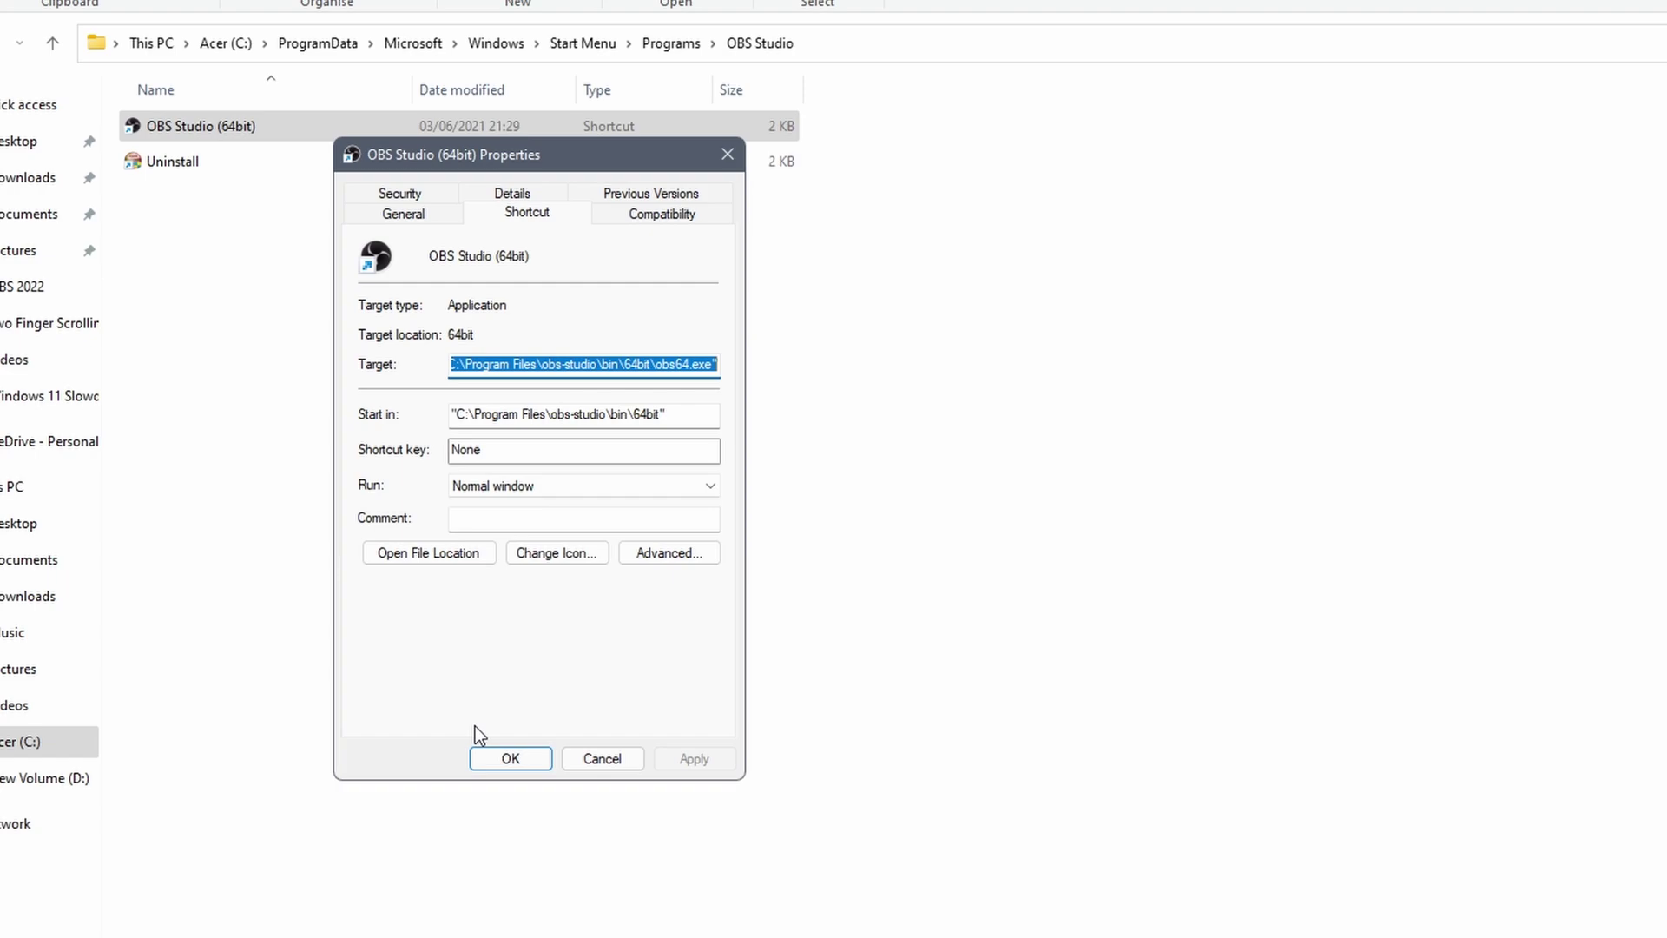
click(635, 216)
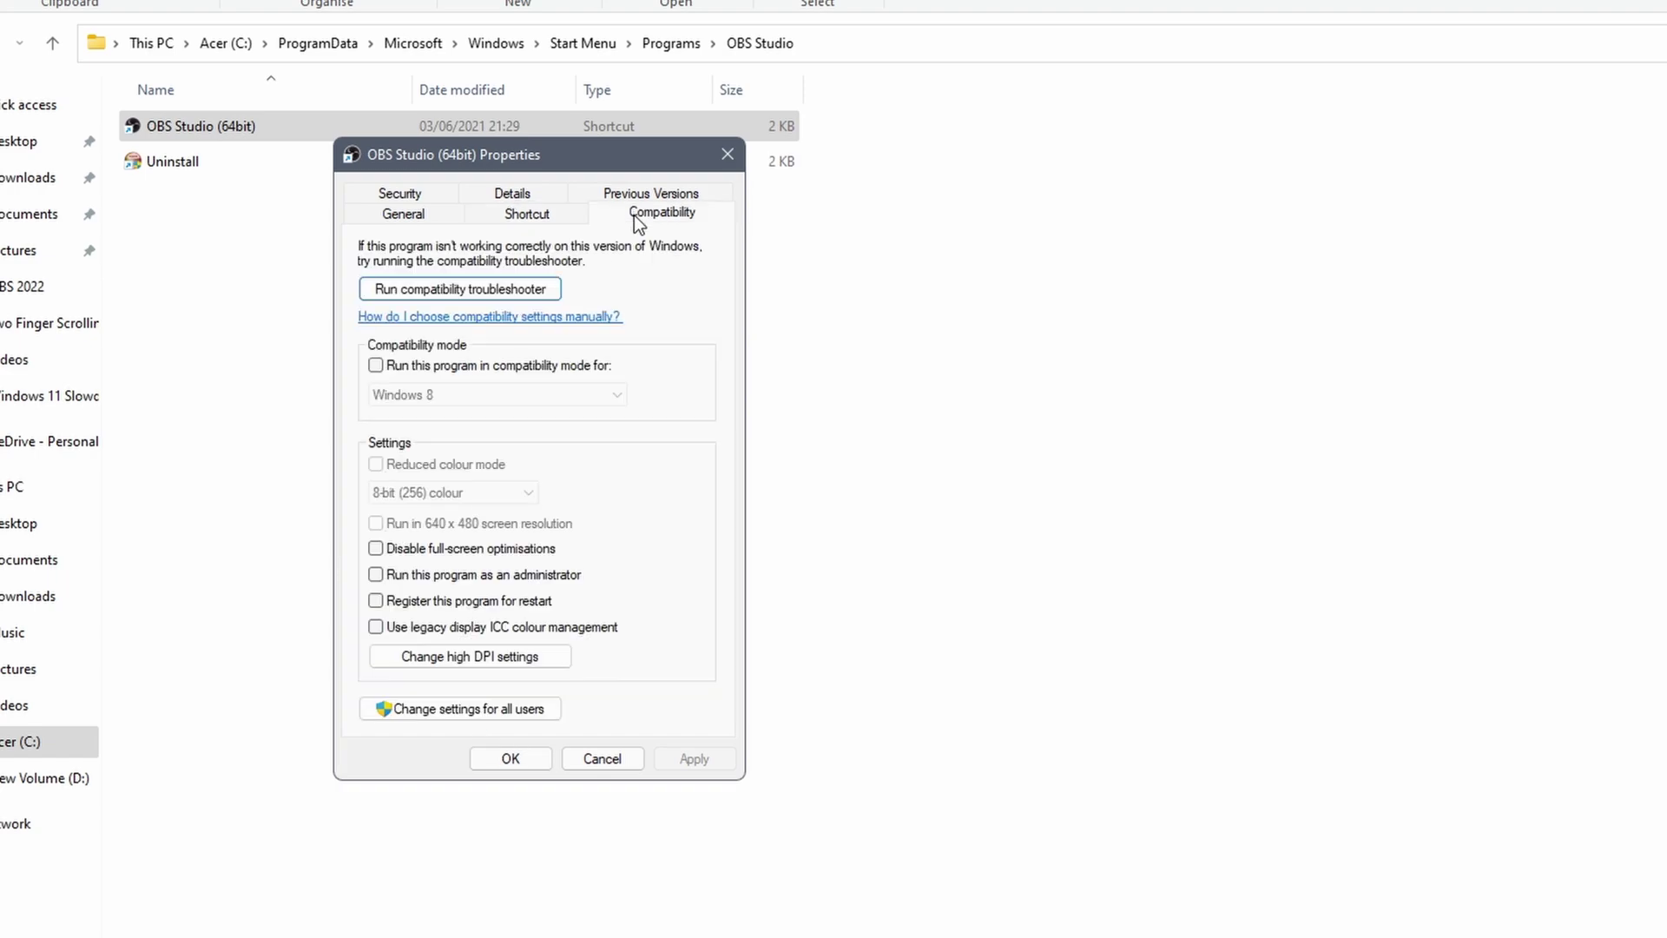
click(378, 573)
click(668, 749)
click(534, 760)
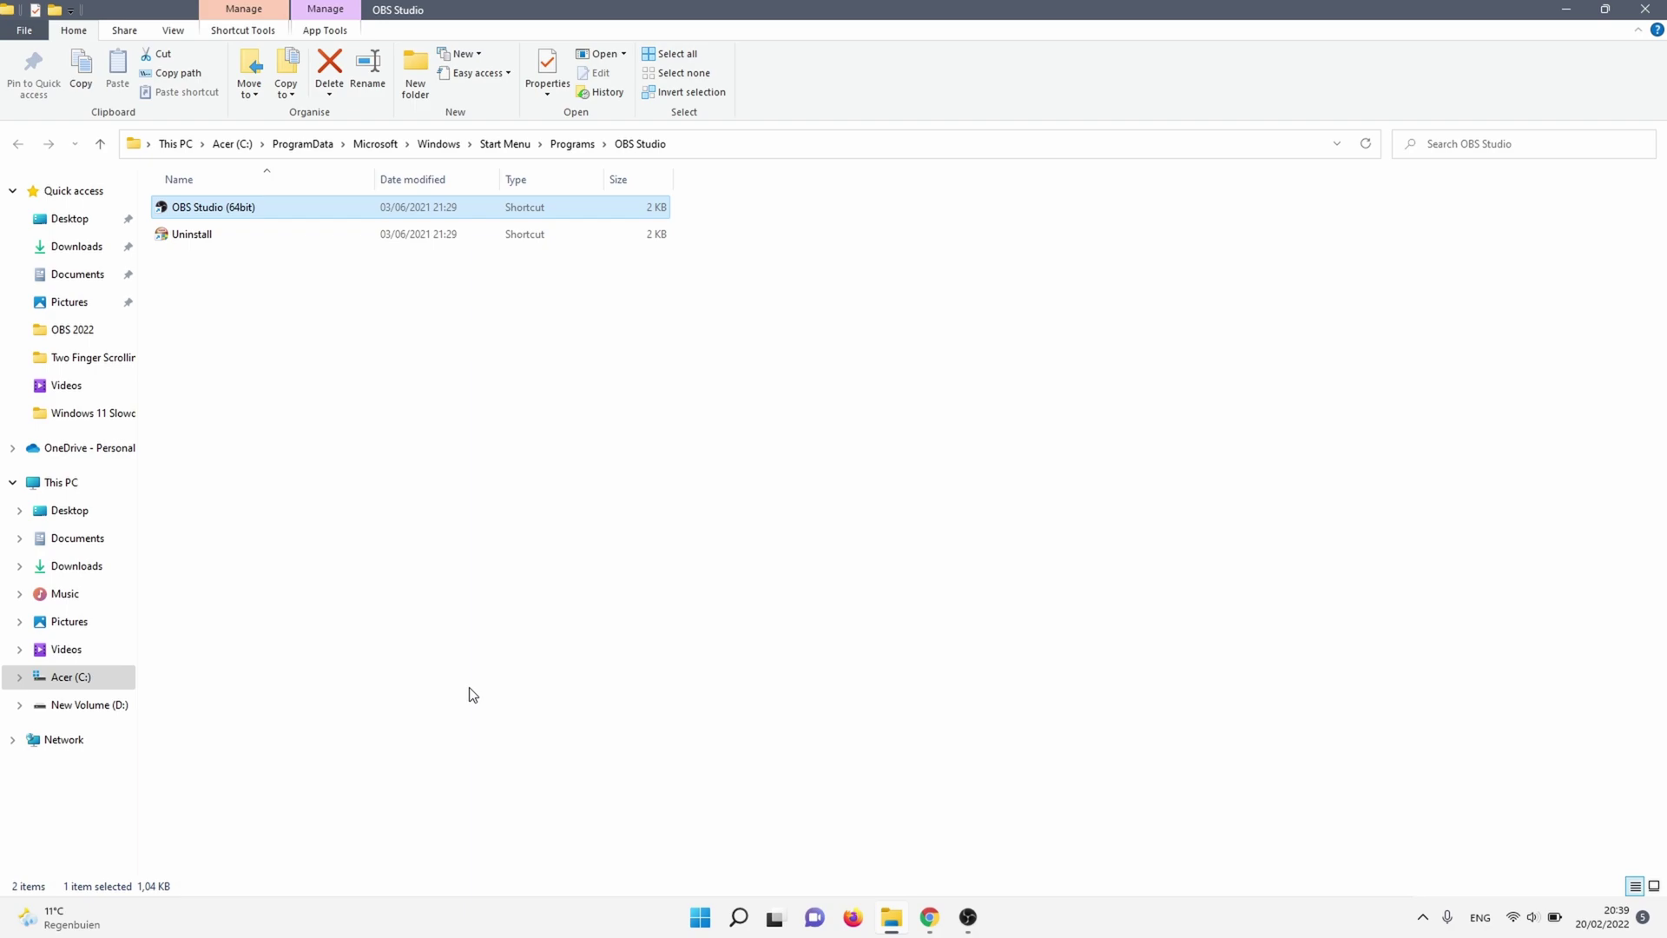
Turn on Windows 8 compatibility mode for the OBS Studio (64bit) shortcut and apply it
double_click(313, 208)
right_click(313, 206)
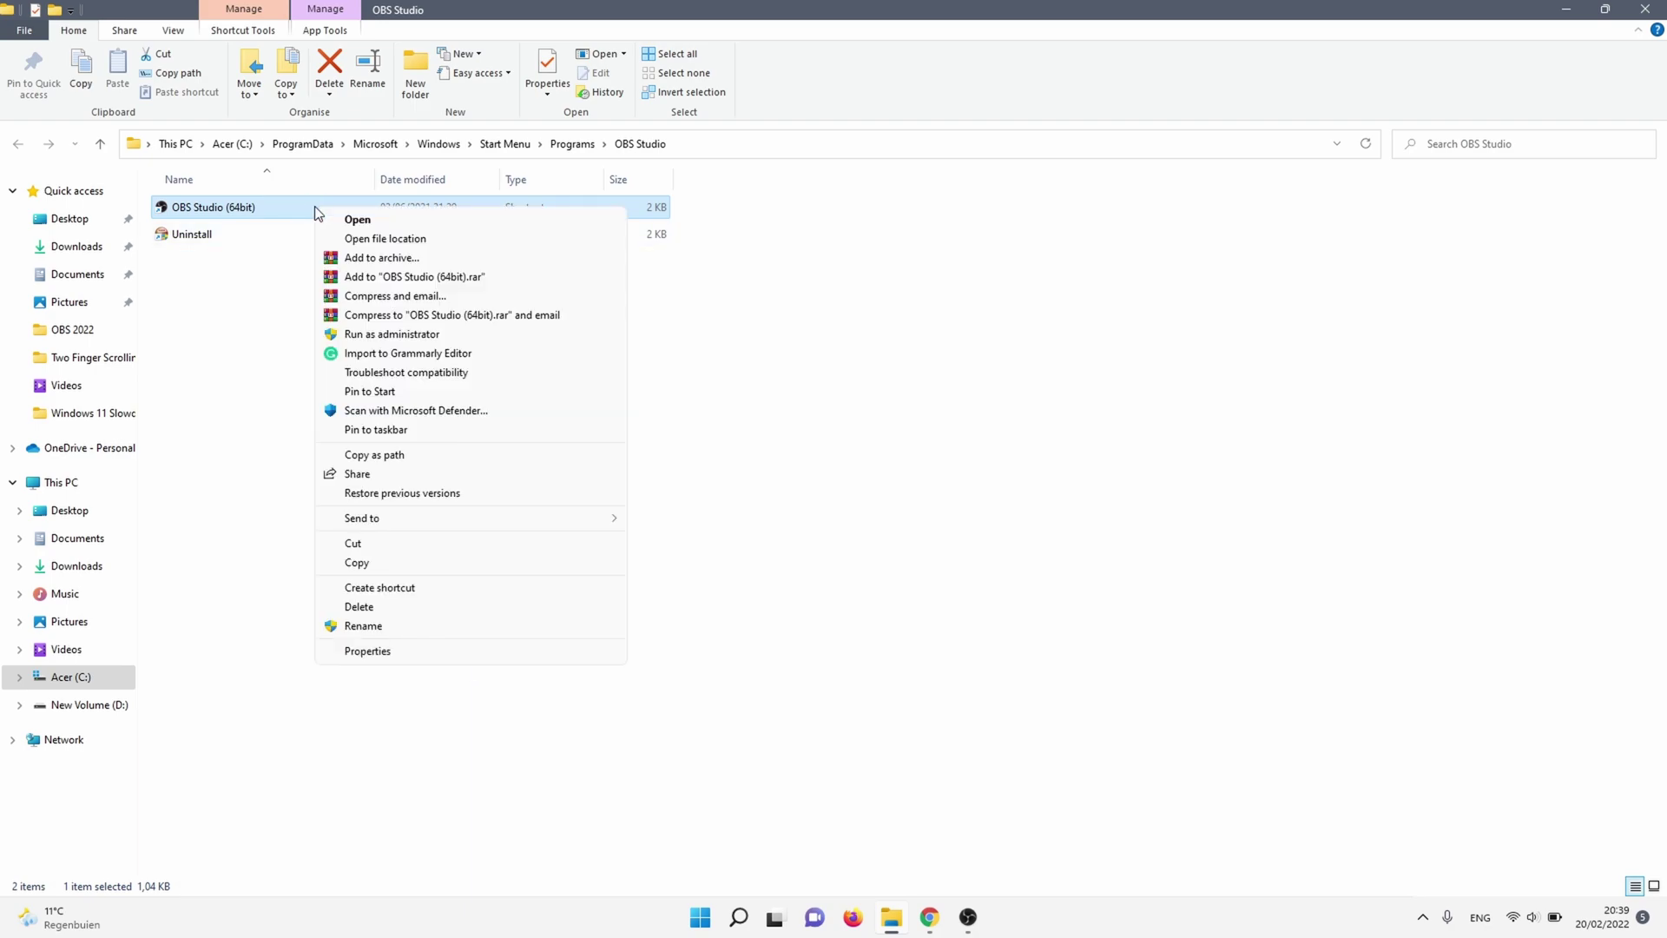
click(432, 651)
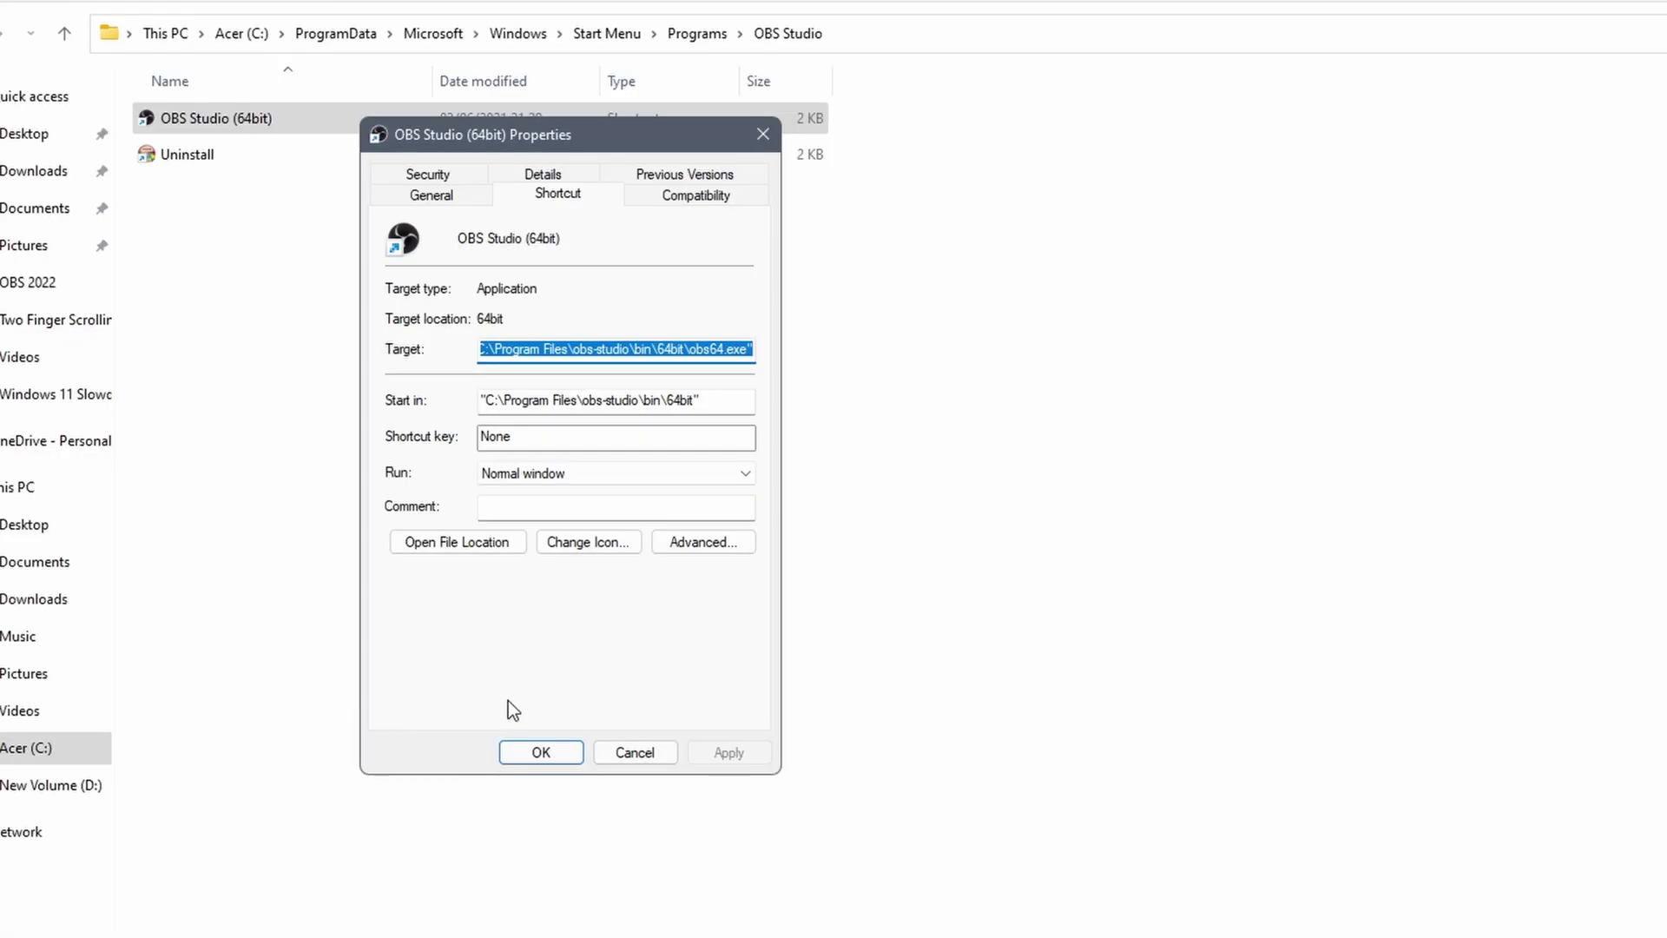
click(660, 196)
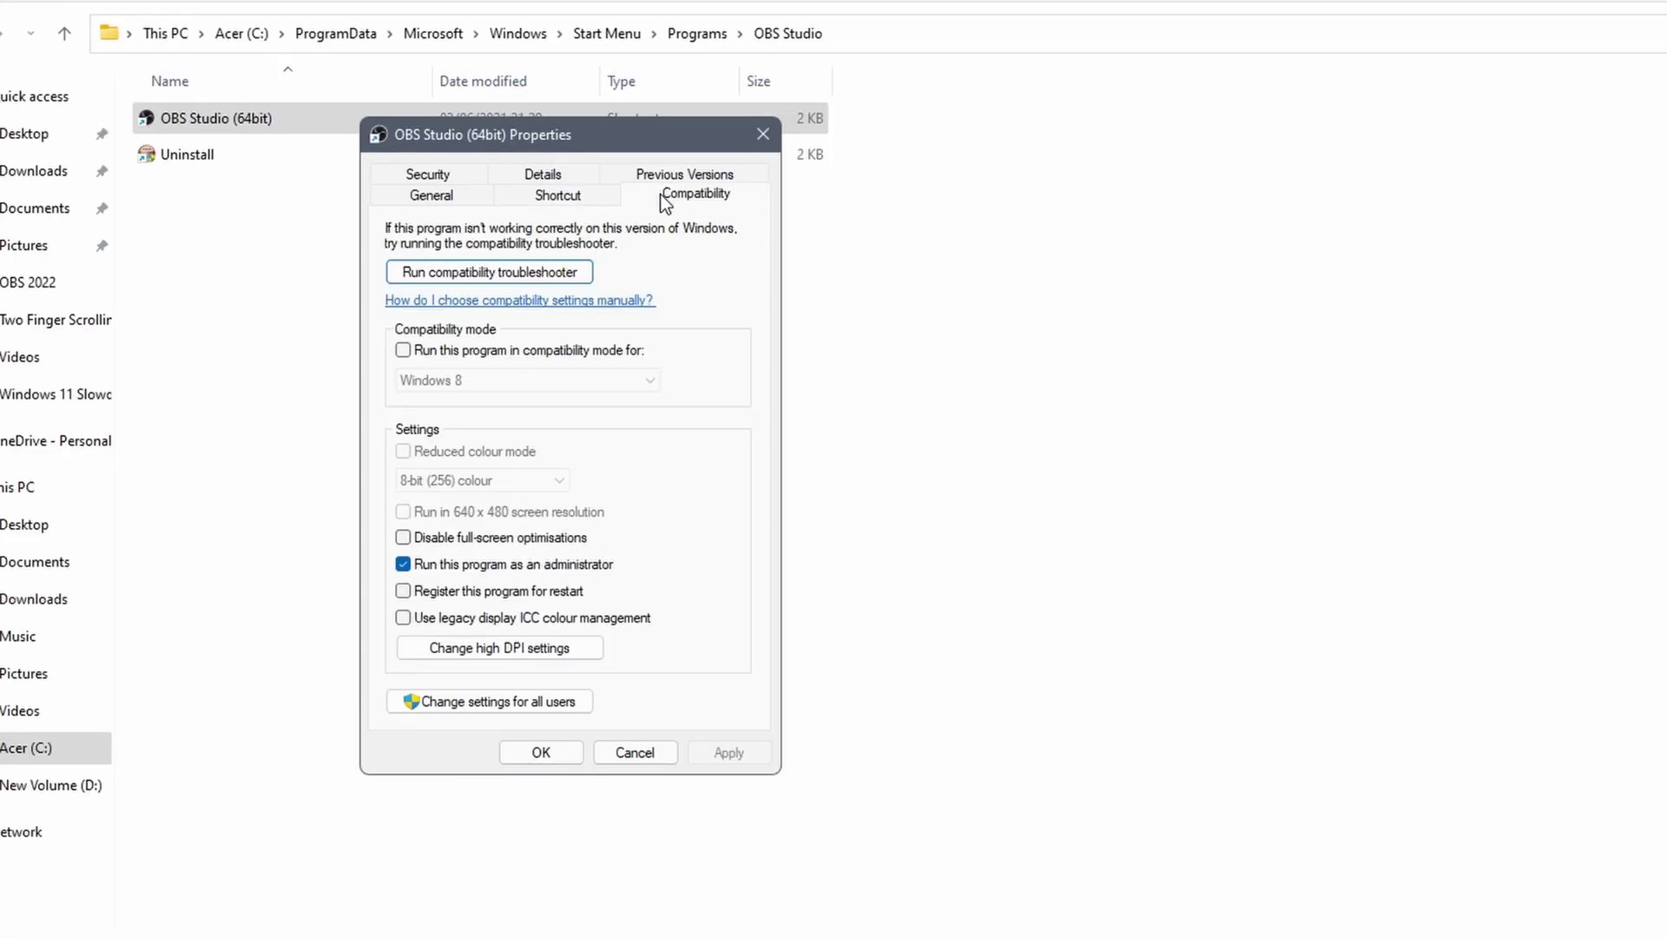
click(404, 351)
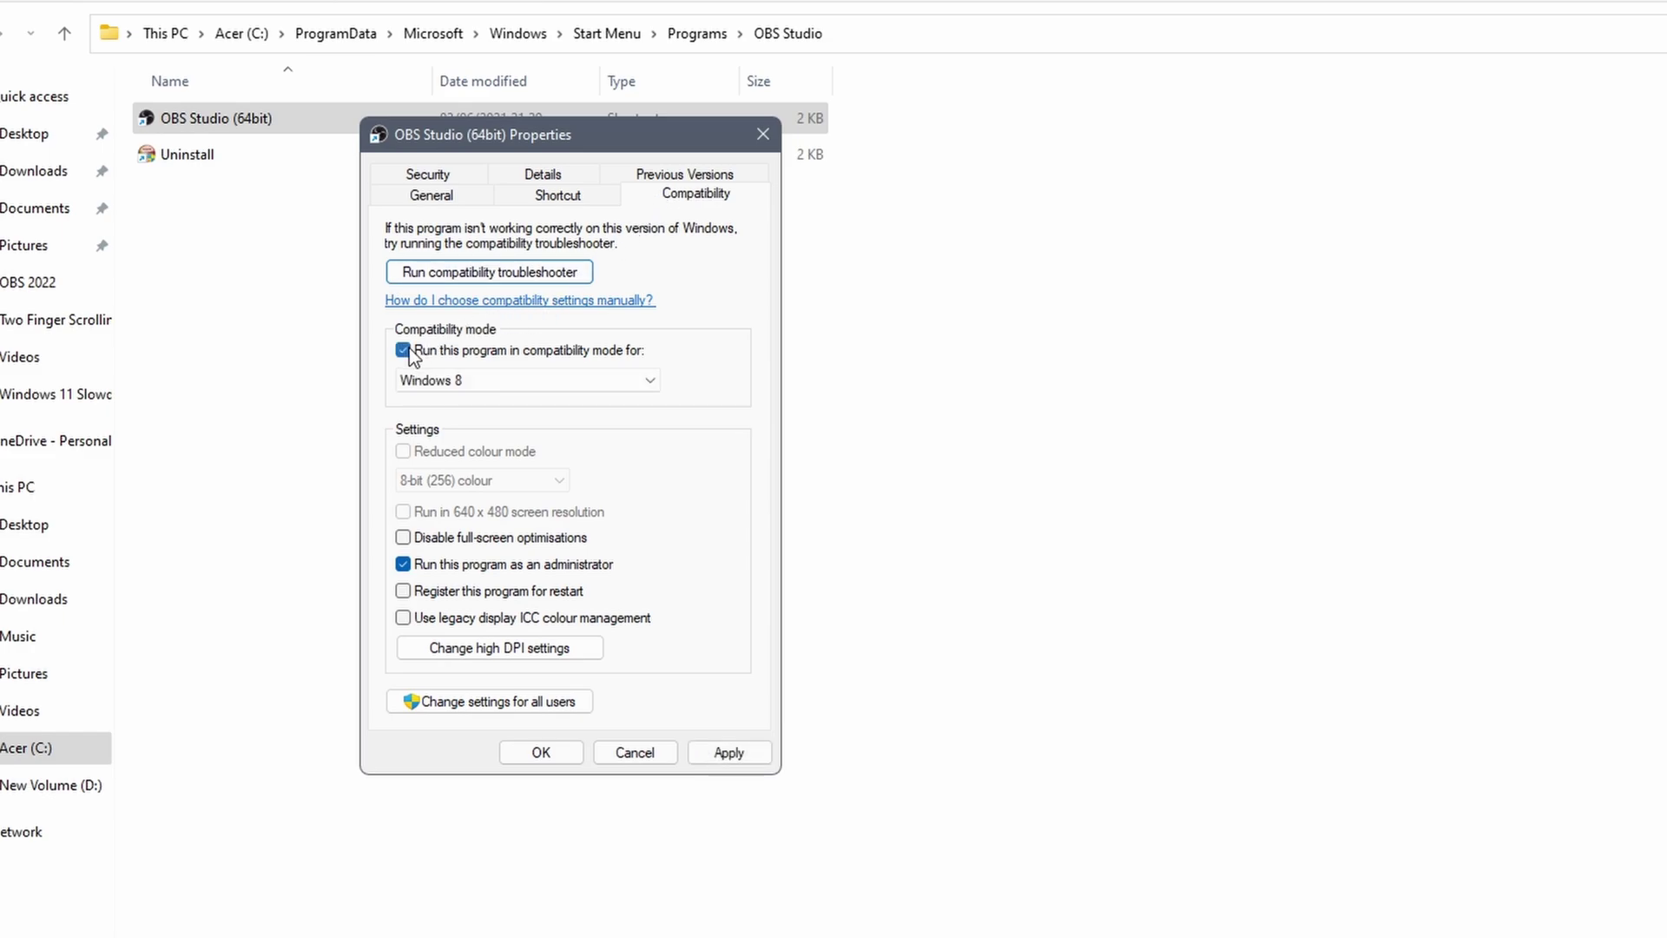
click(443, 384)
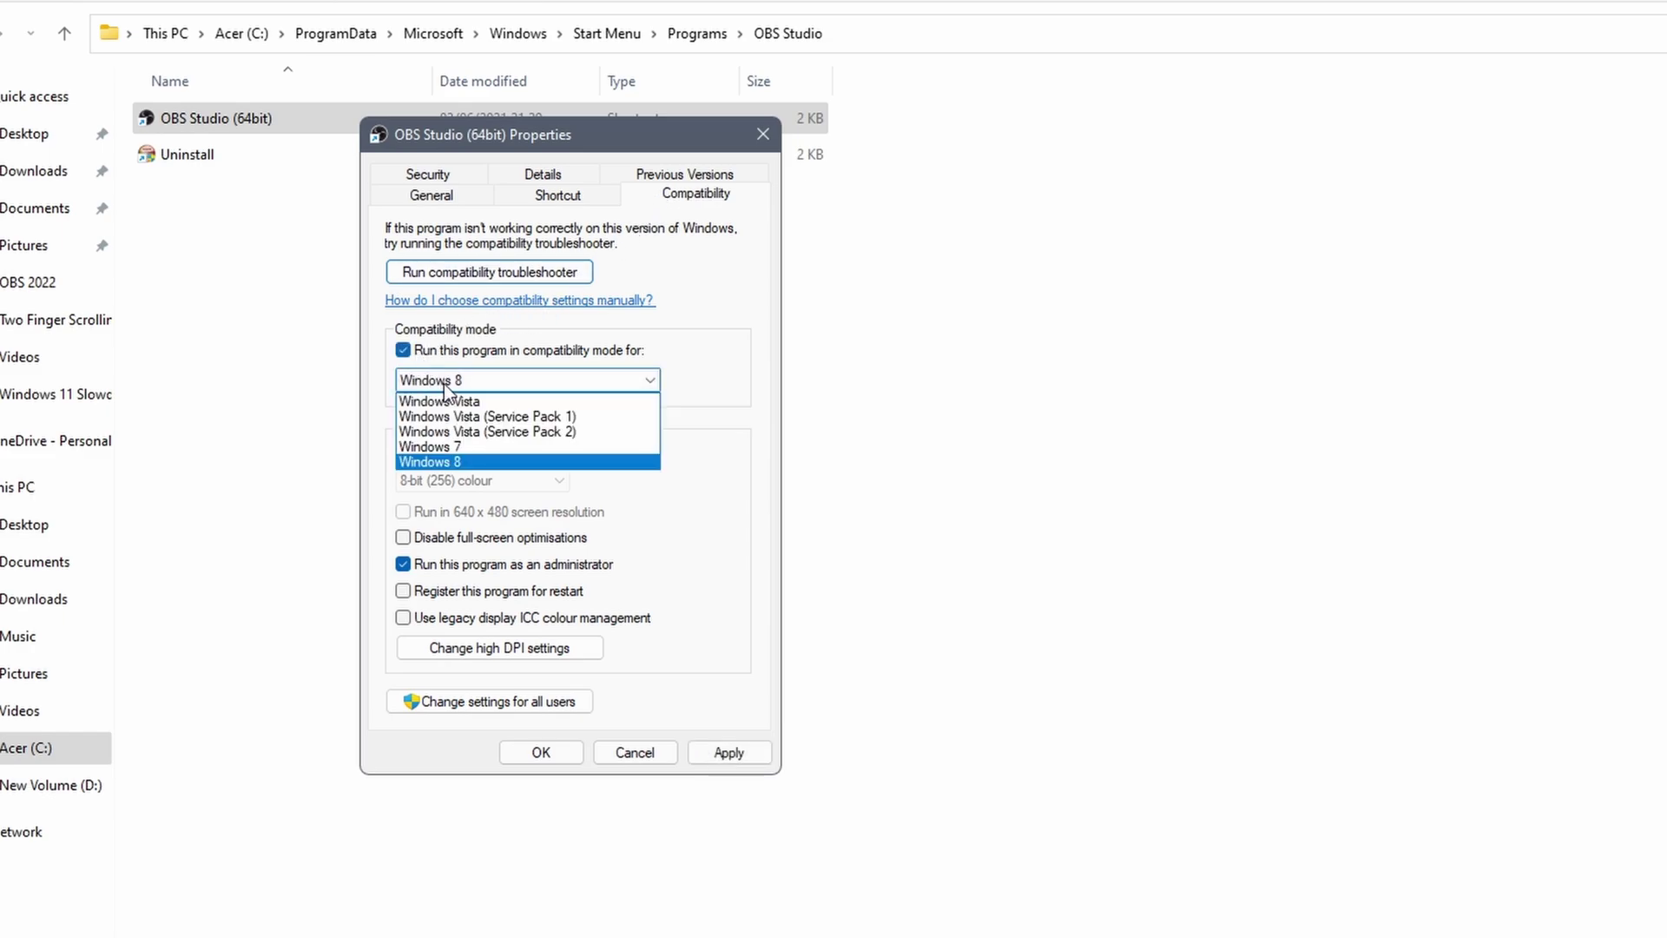
click(456, 463)
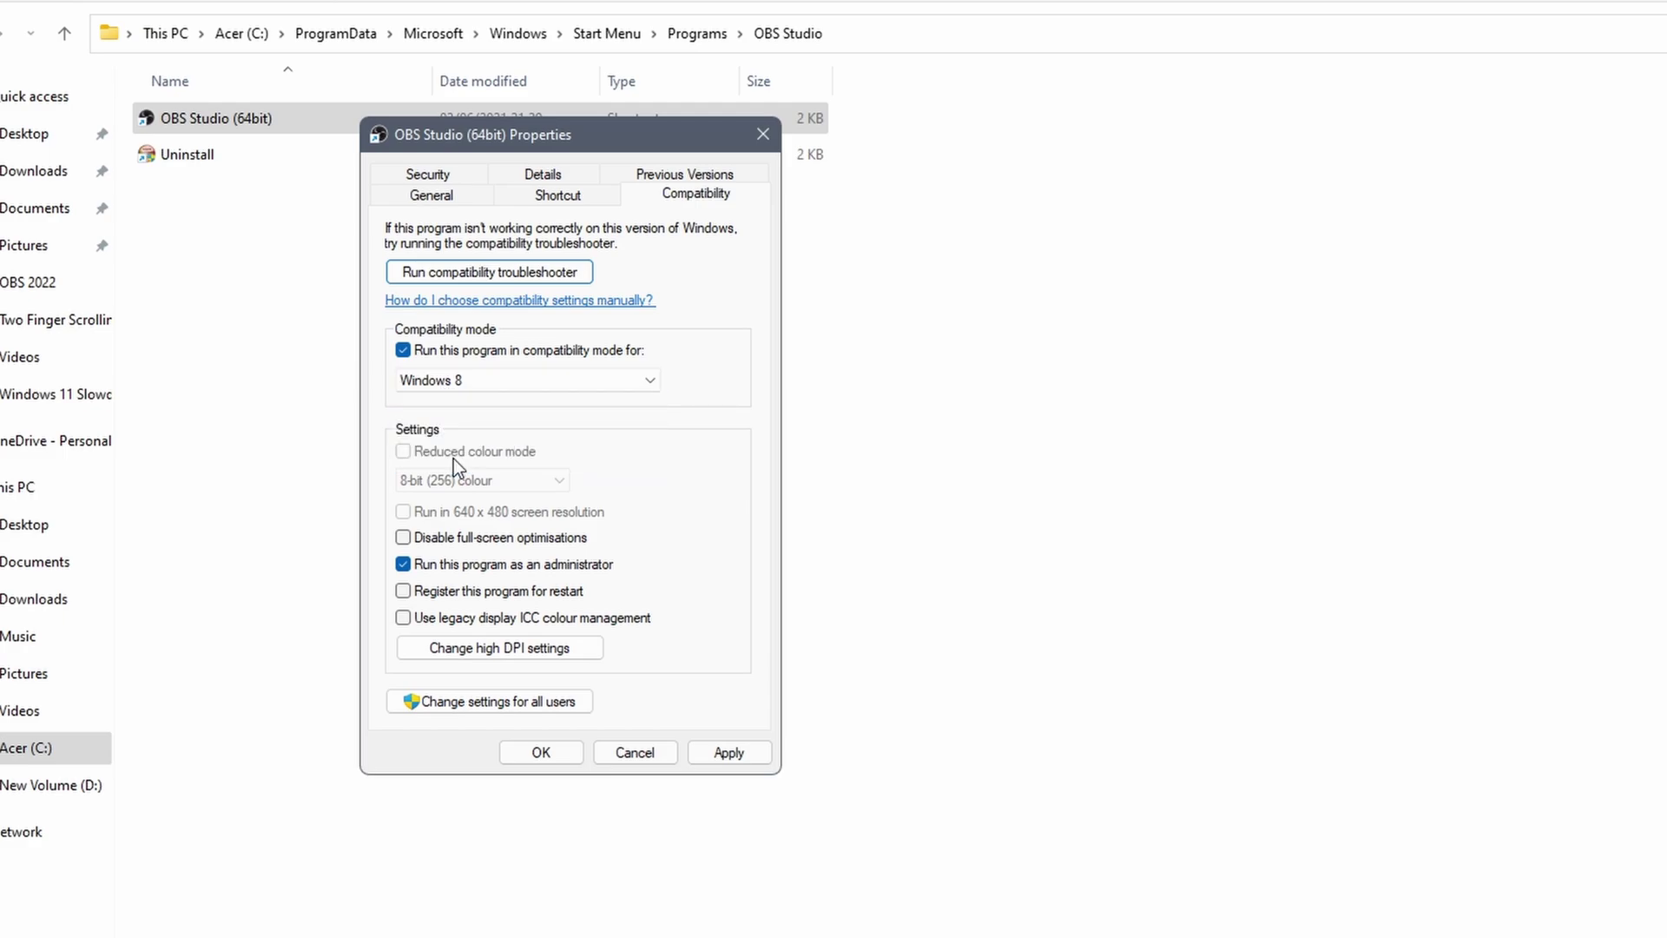
click(715, 757)
click(580, 753)
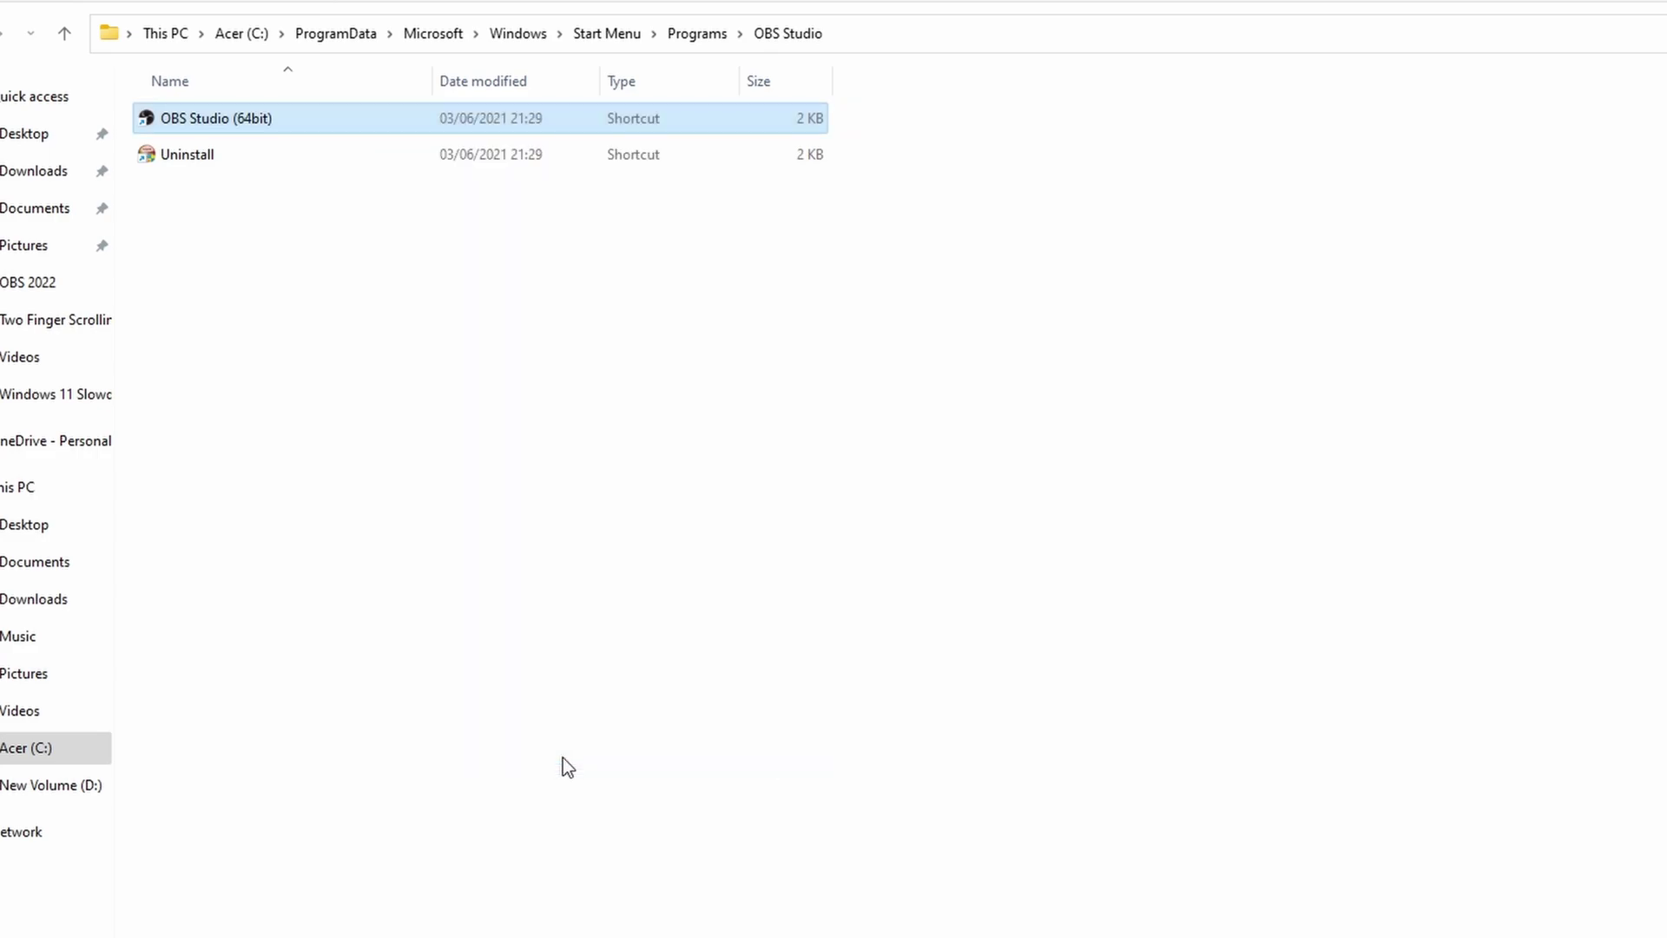